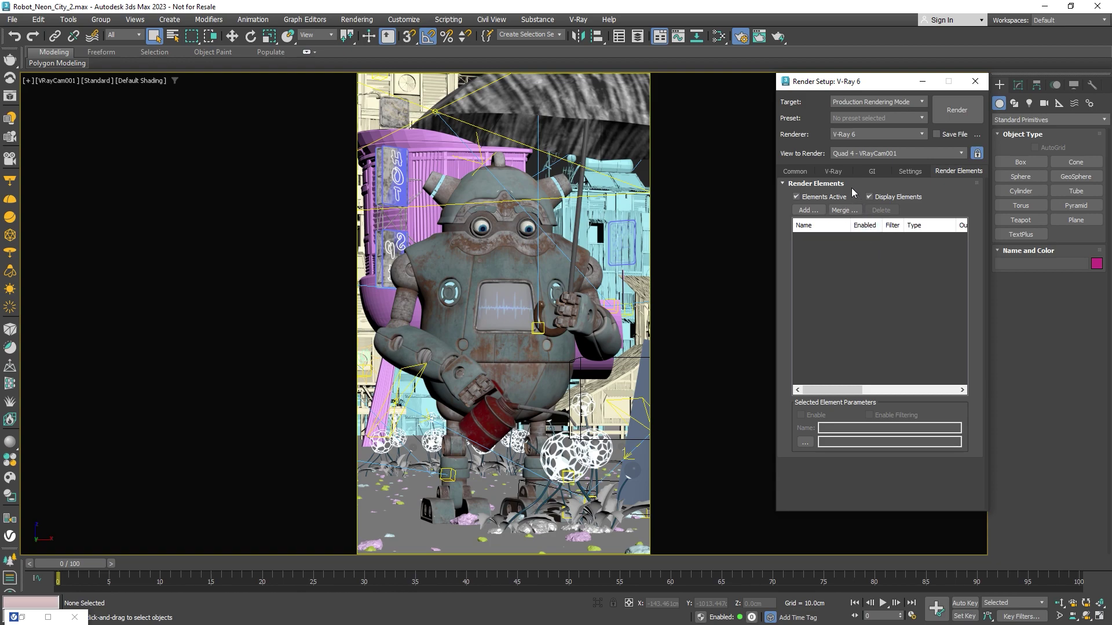
Step: Add the VRayBackToBeauty, VRayDenoiser and VRayLightMix render elements to the render setup
click(808, 210)
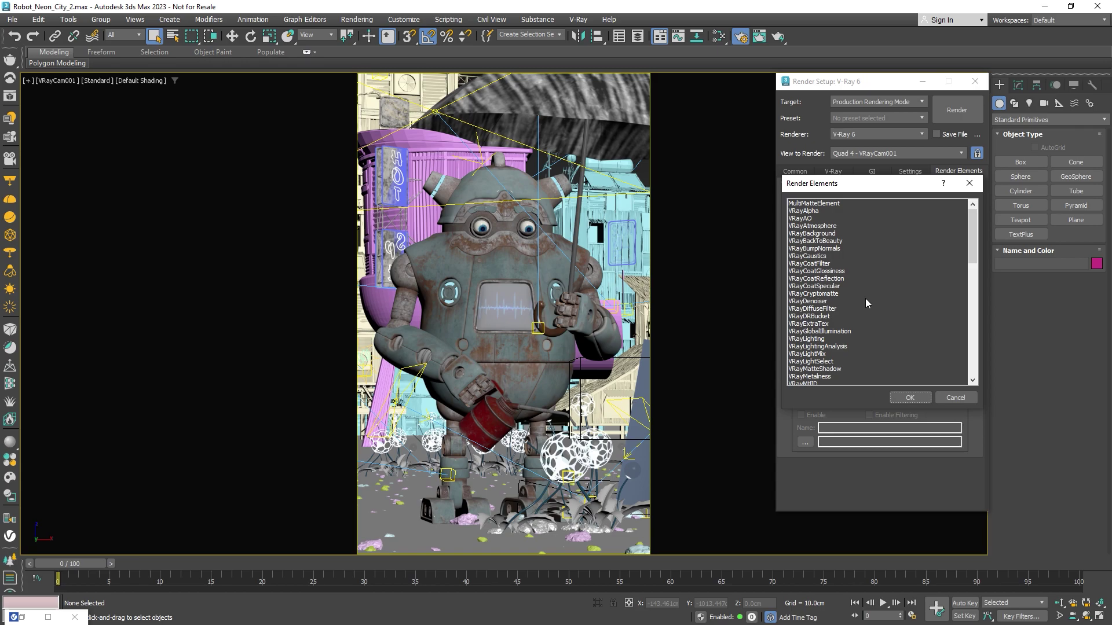
click(813, 302)
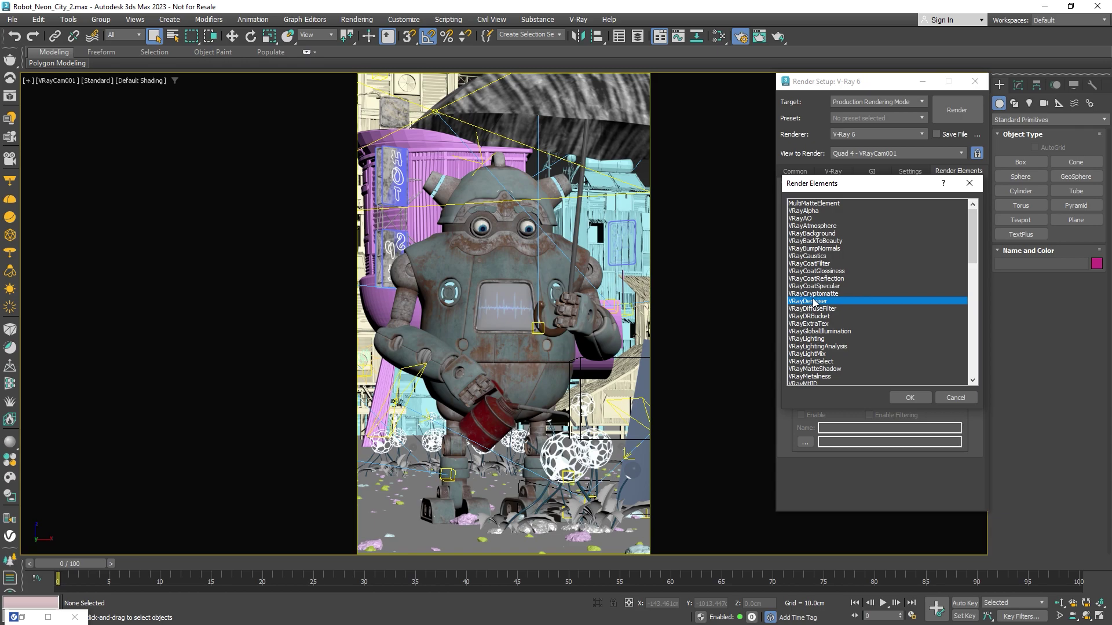
ctrl+click(813, 242)
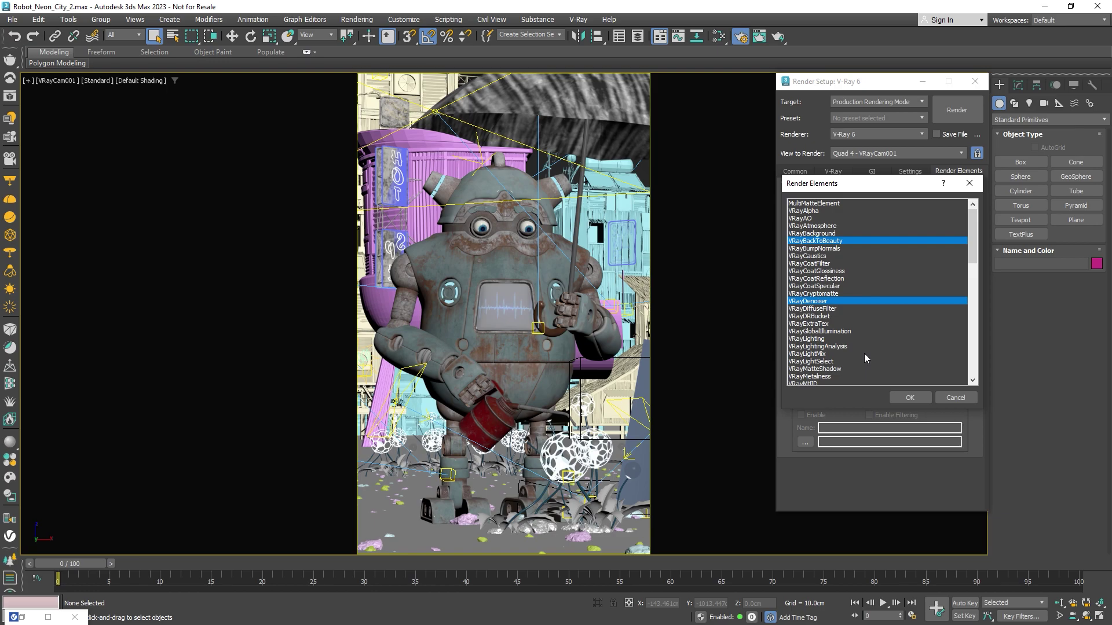
ctrl+click(832, 354)
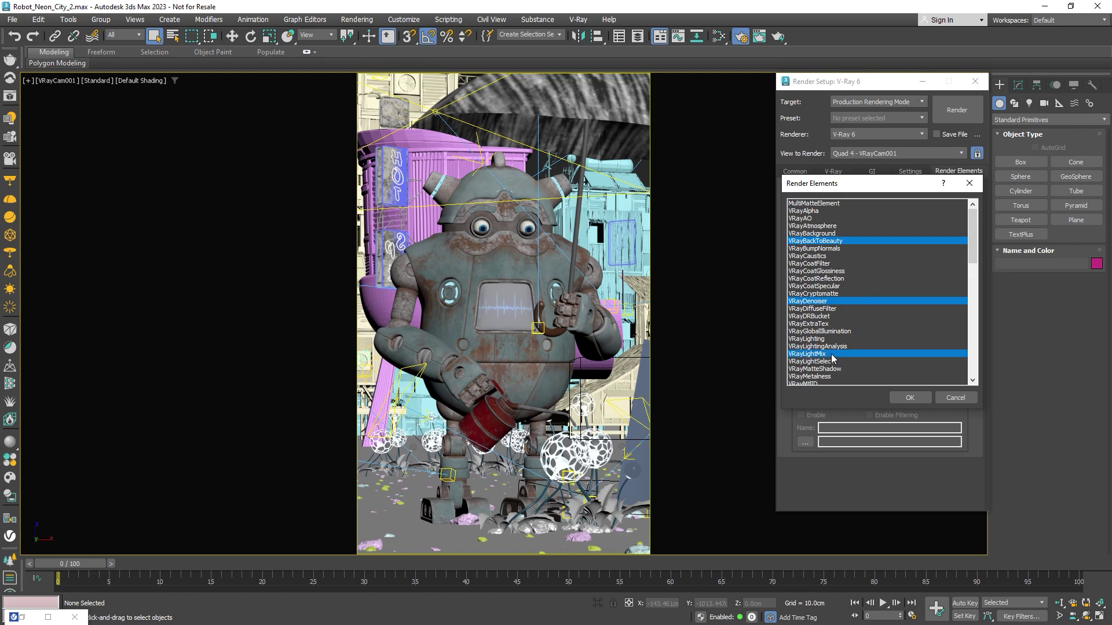
click(898, 395)
scroll(972, 412, down, 2)
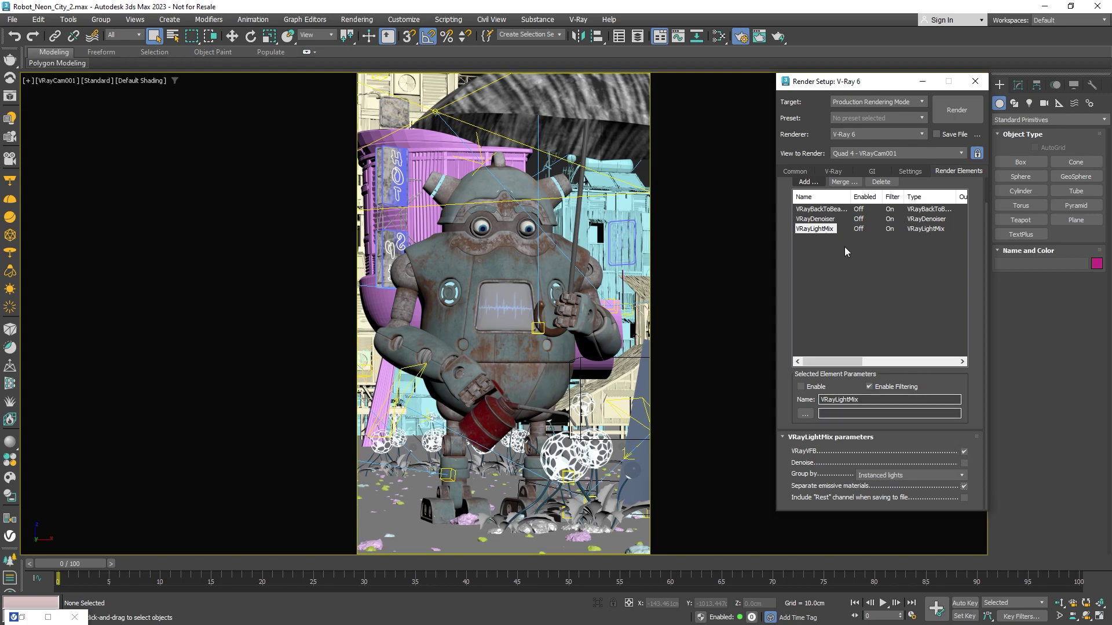
Step: Add a VRayCryptomatte render element to the render elements list
click(814, 184)
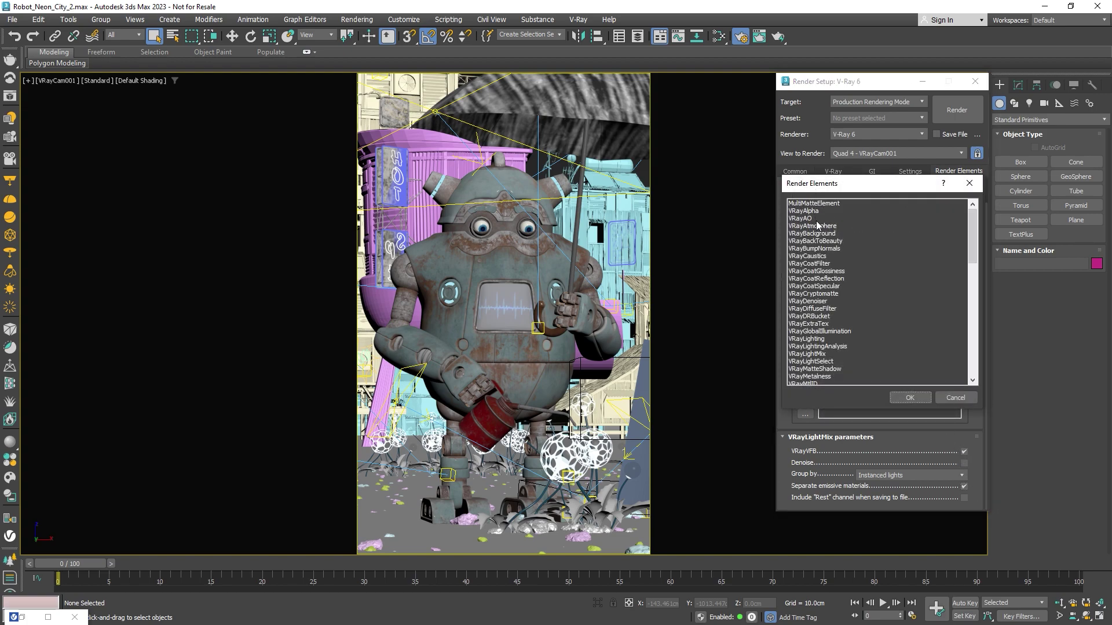
click(827, 293)
click(909, 398)
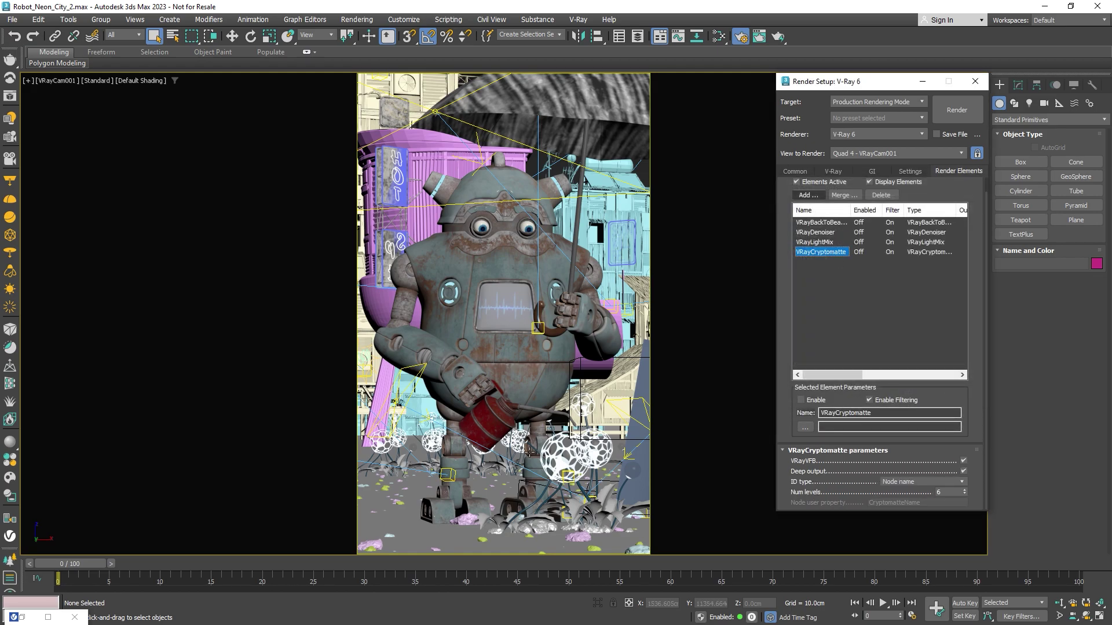
Step: Switch to the V-Ray Frame Buffer, view the VRayCryptomatte channel and return to the RGB color channel
click(48, 617)
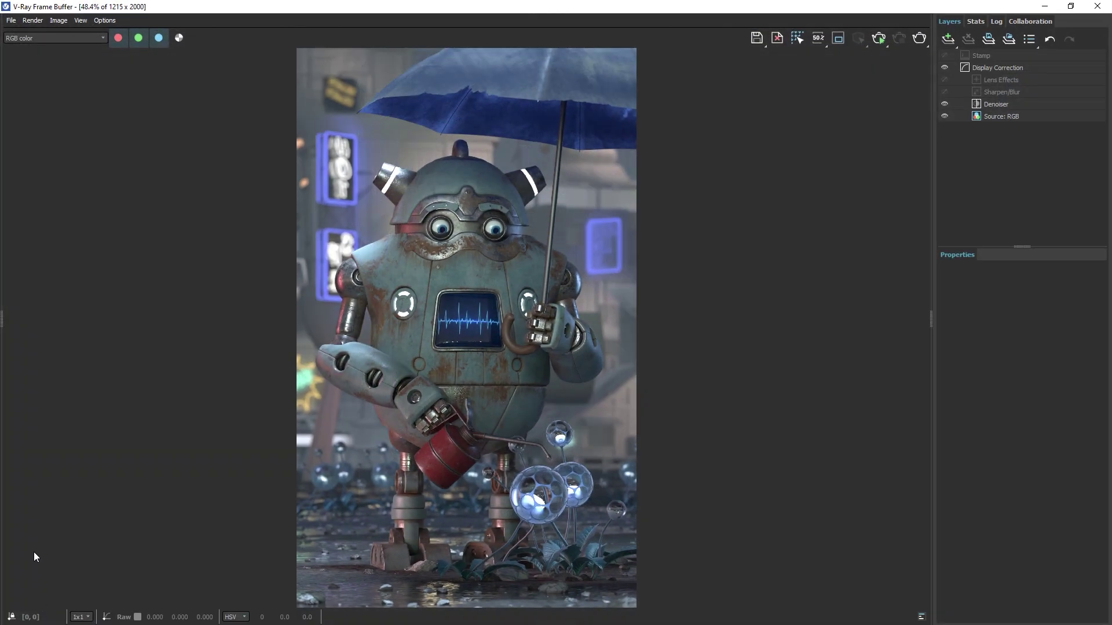
click(67, 37)
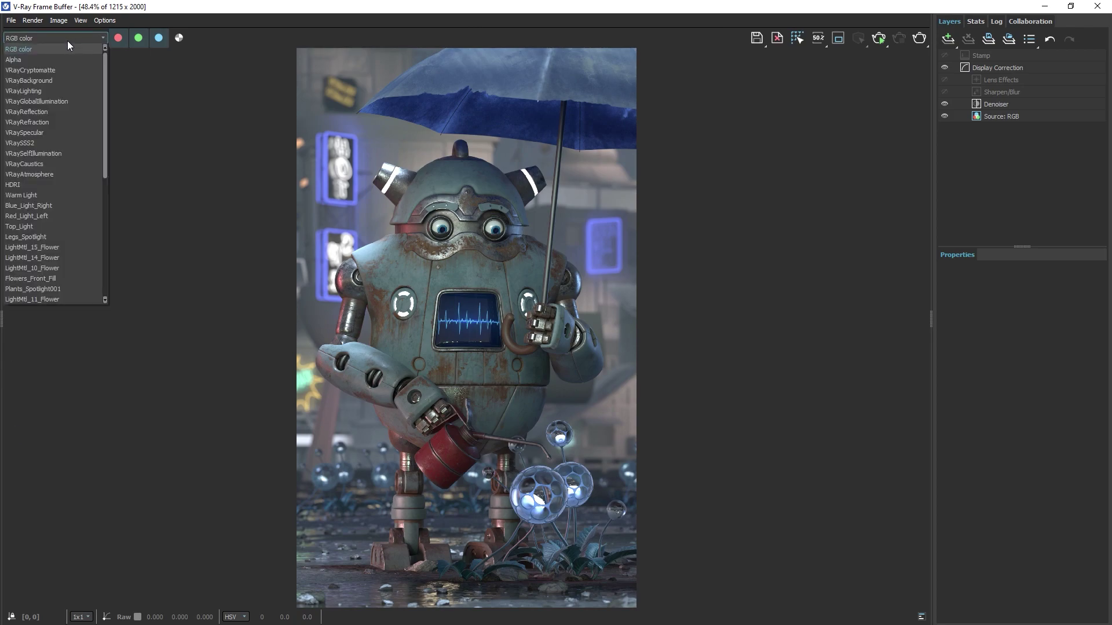
click(61, 70)
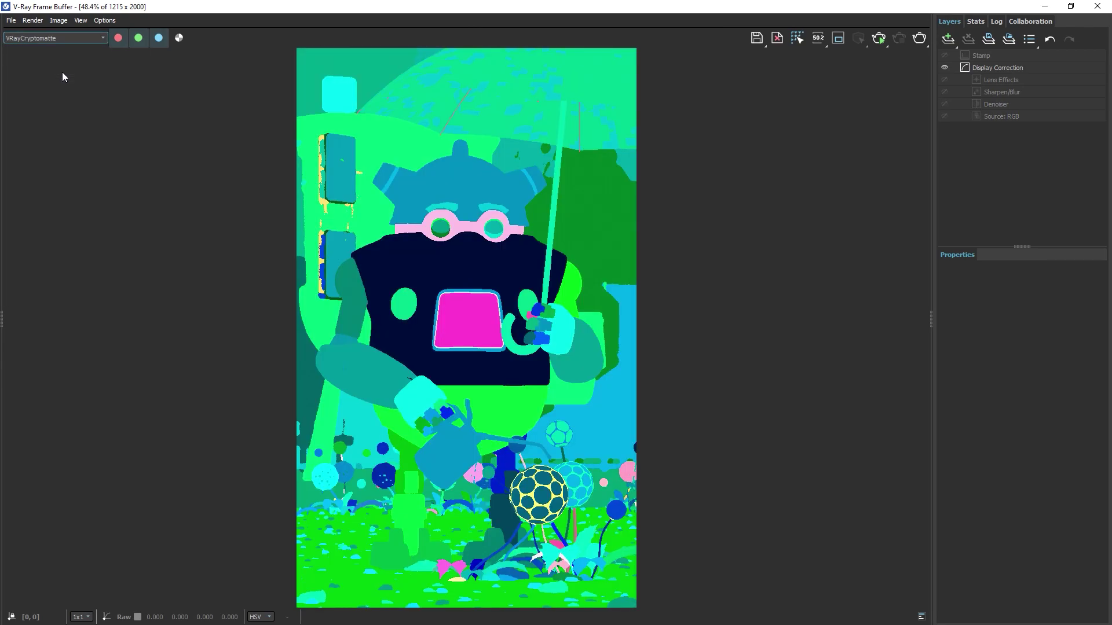
click(74, 39)
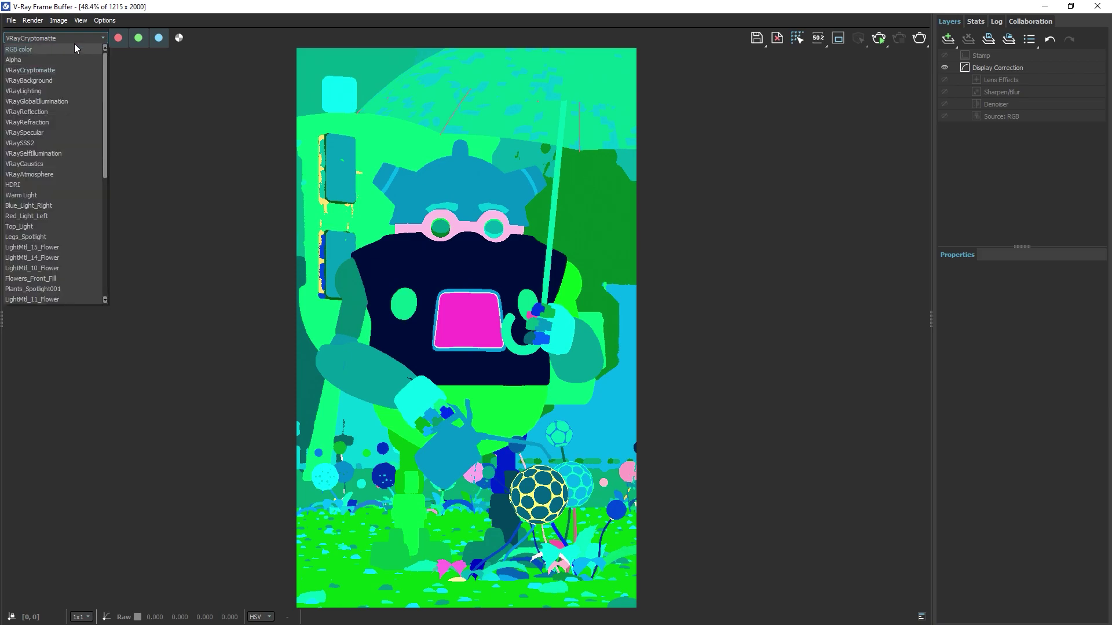
click(76, 49)
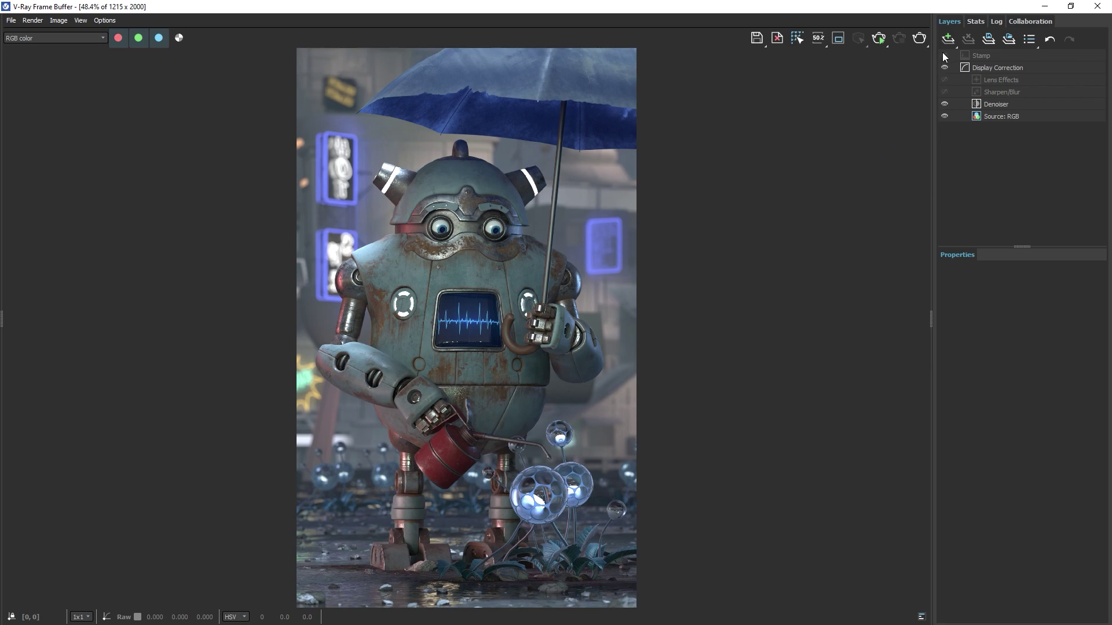
Step: Add an Exposure correction layer and set its contrast to 0.200
click(947, 39)
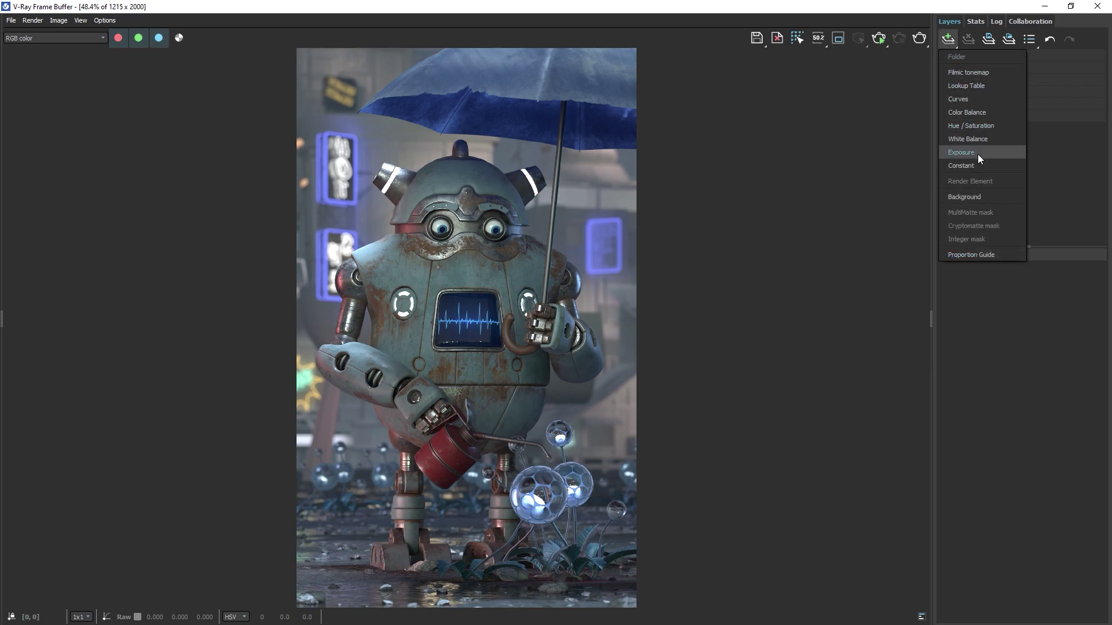
click(1005, 152)
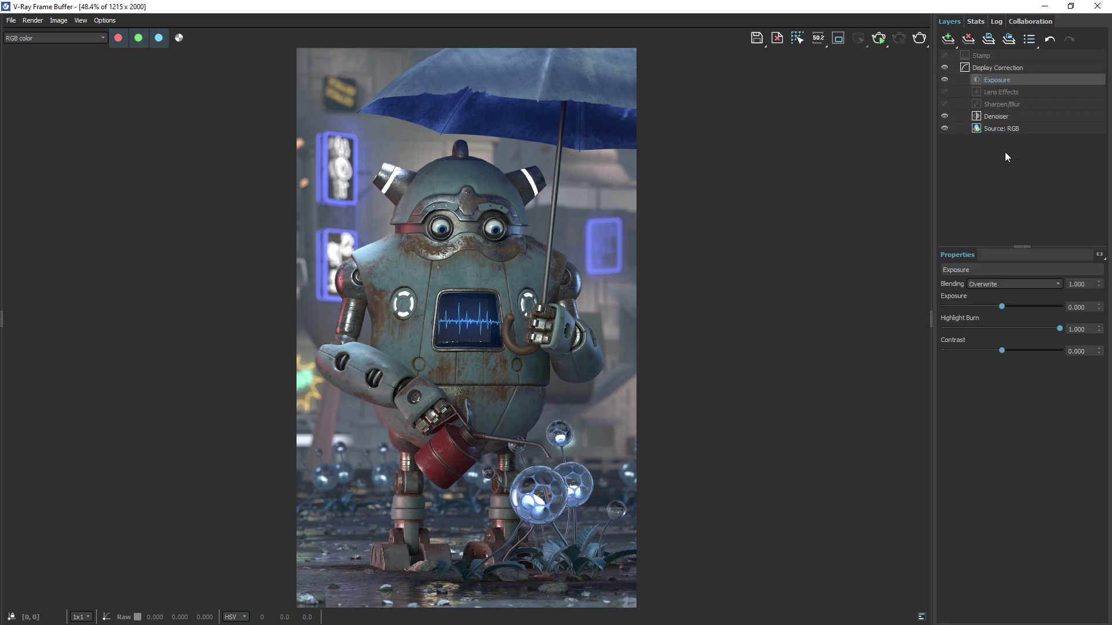
click(1004, 308)
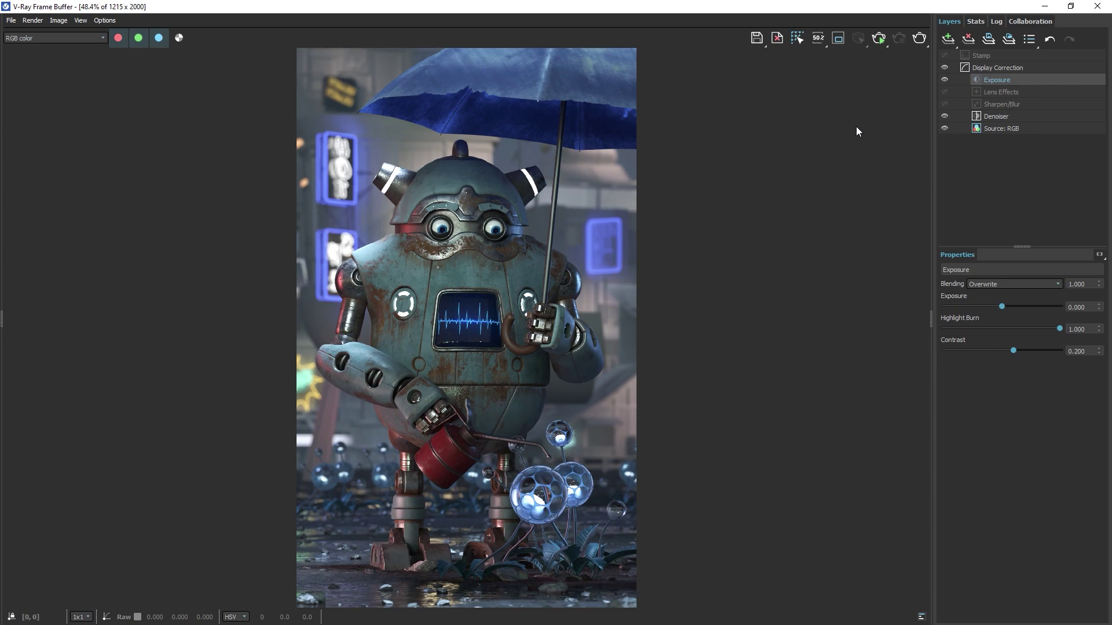
Step: Add a second Exposure layer above the first and set its exposure to -1.000
click(947, 39)
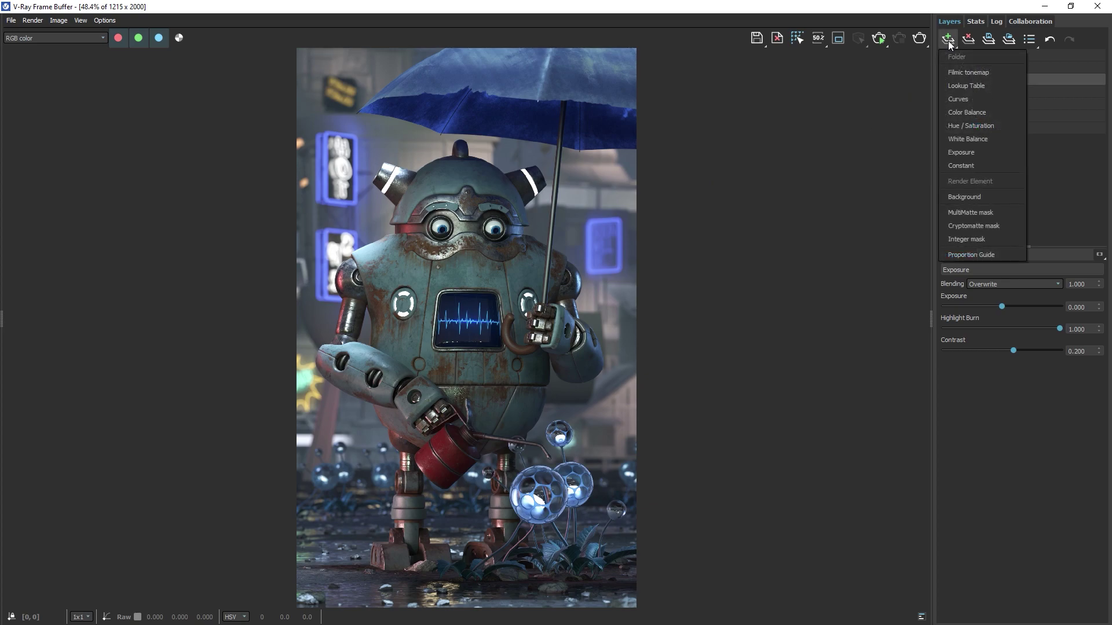
click(997, 152)
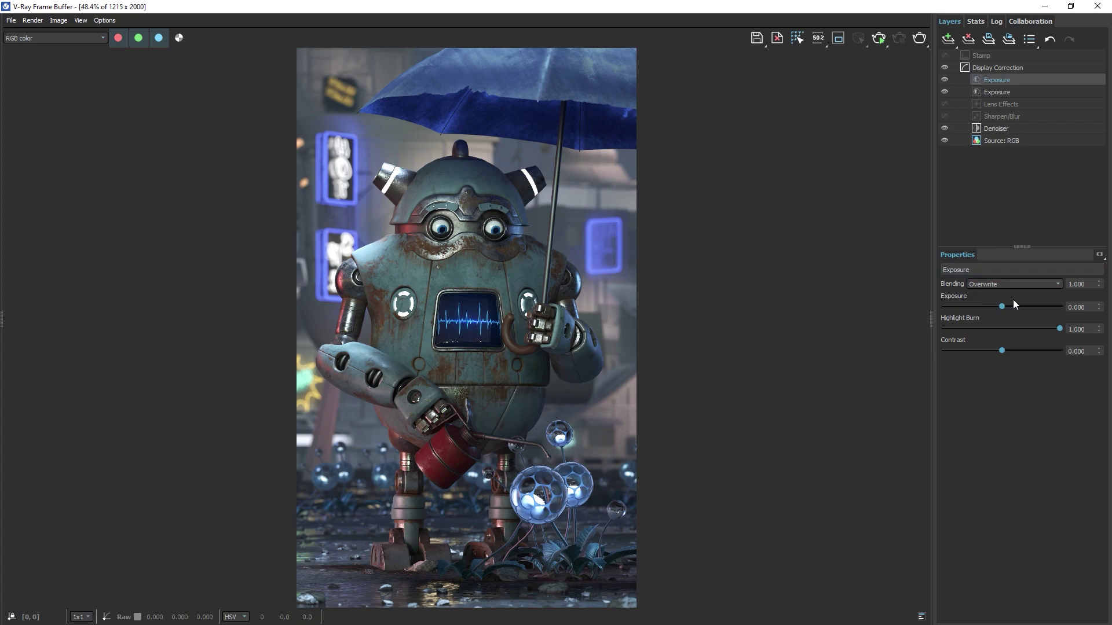
drag(1002, 305, 990, 306)
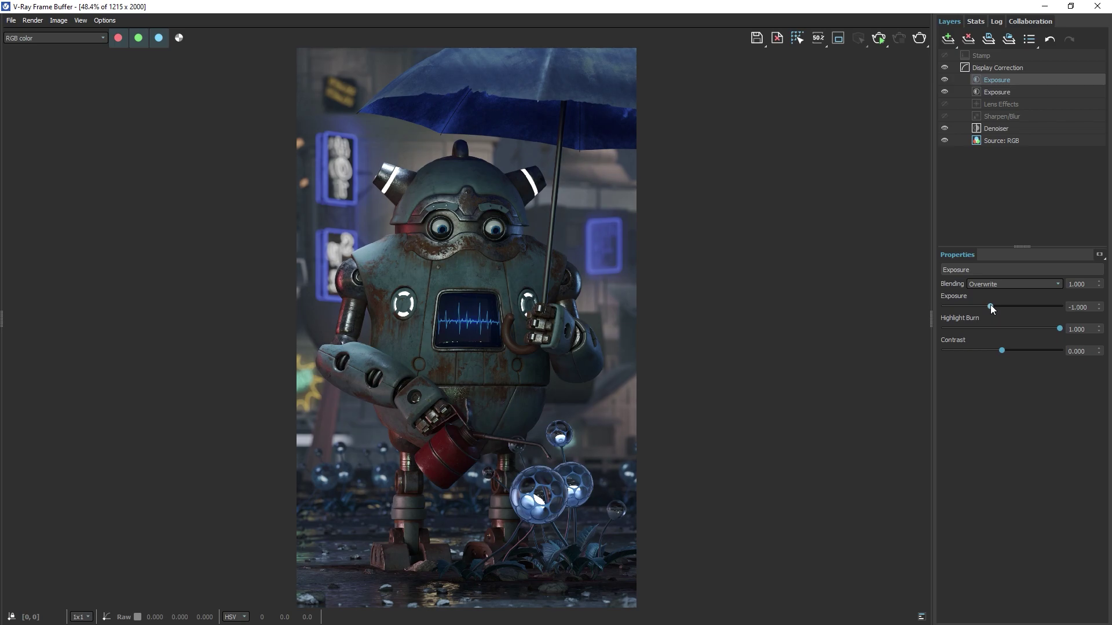
Step: Add a Cryptomatte mask to the upper Exposure layer and pick the background objects ShipHouse_BaseShape, HDRI, VRayScene004, VRayScene008, VRayScene009 and VRayScene010
click(1099, 255)
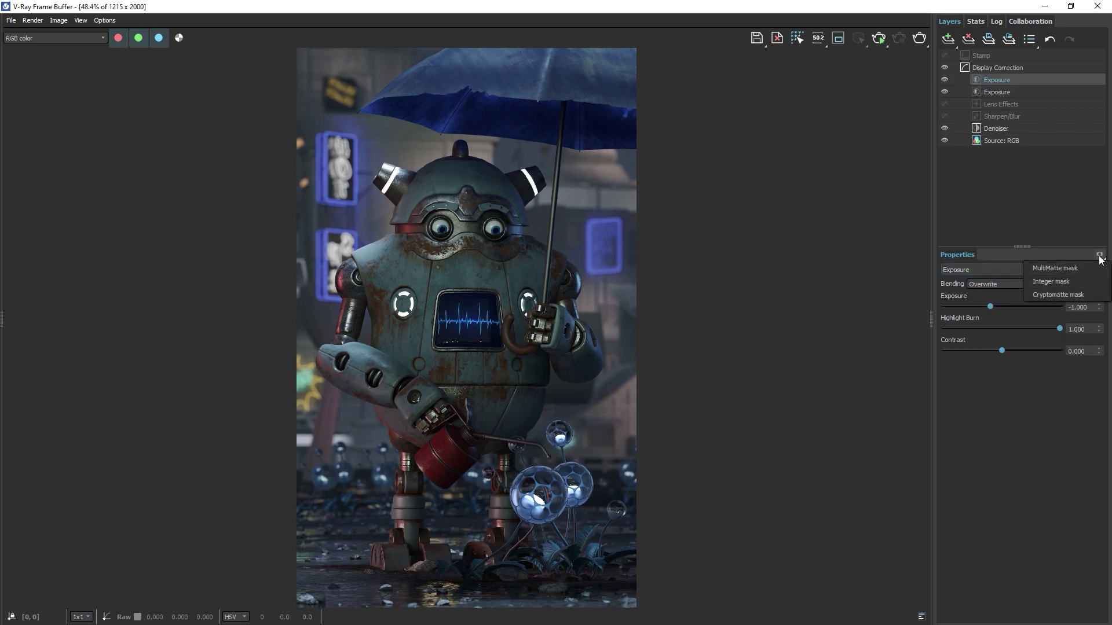
click(1089, 289)
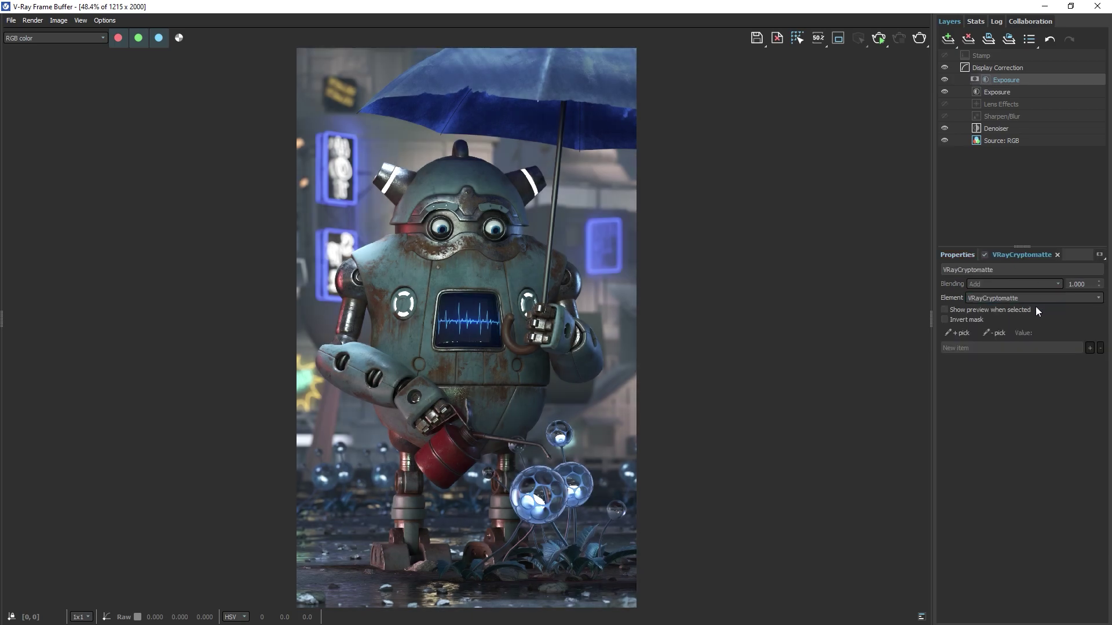
click(952, 333)
click(594, 366)
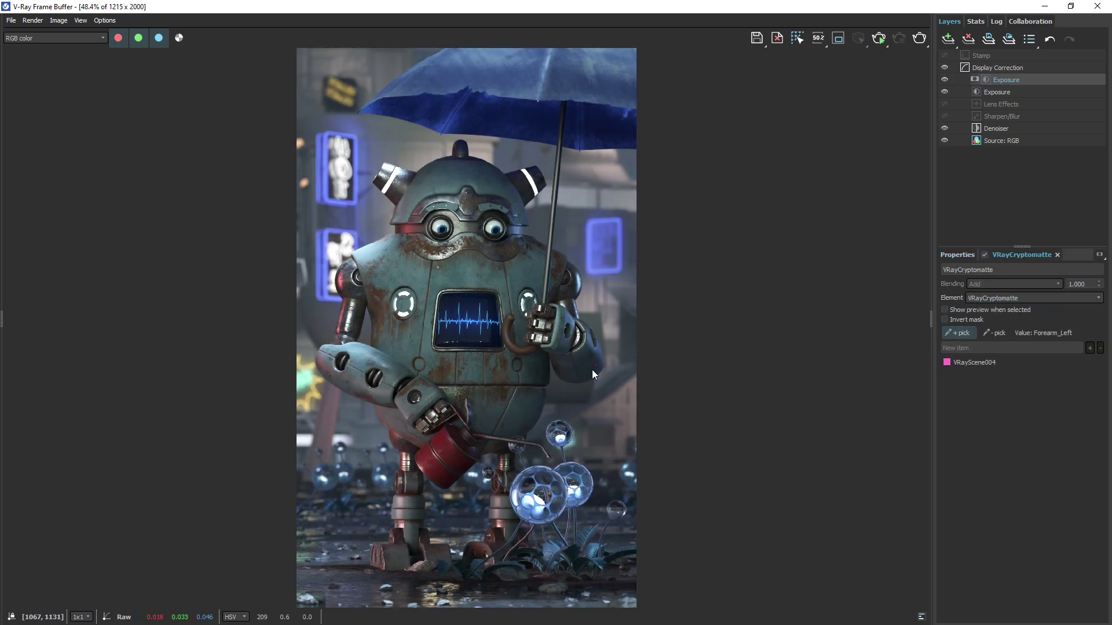
click(586, 384)
click(585, 376)
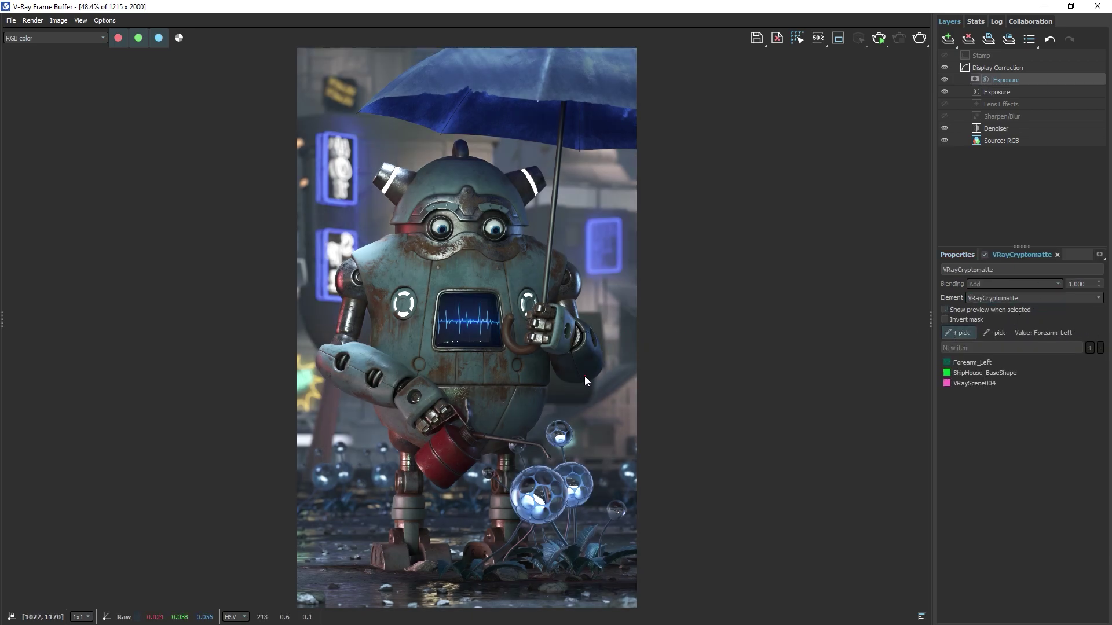
click(533, 159)
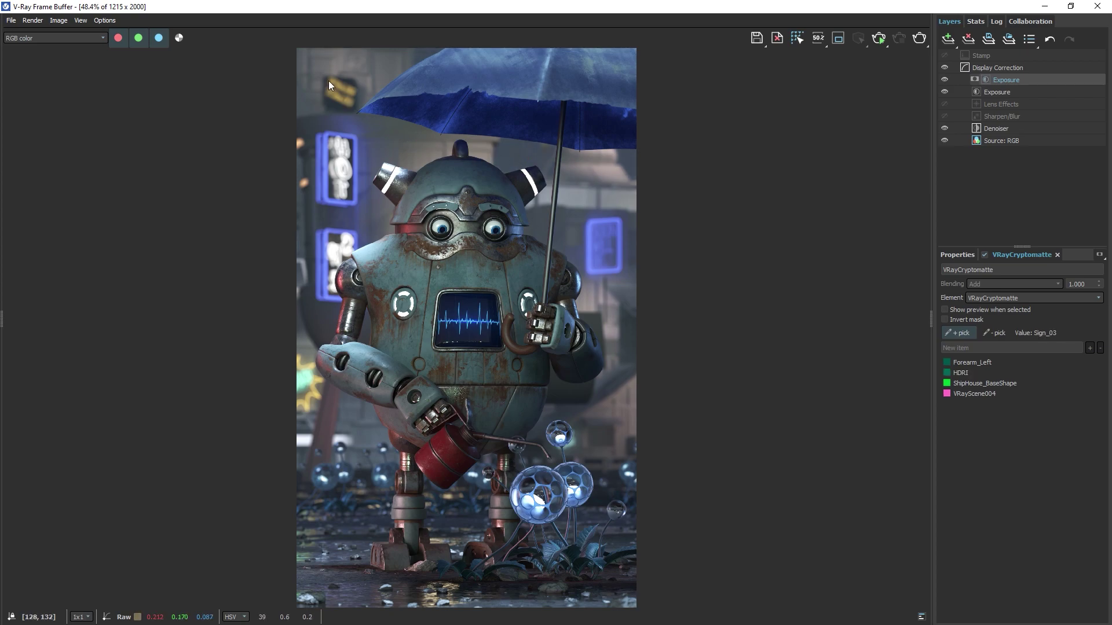
click(312, 61)
click(367, 426)
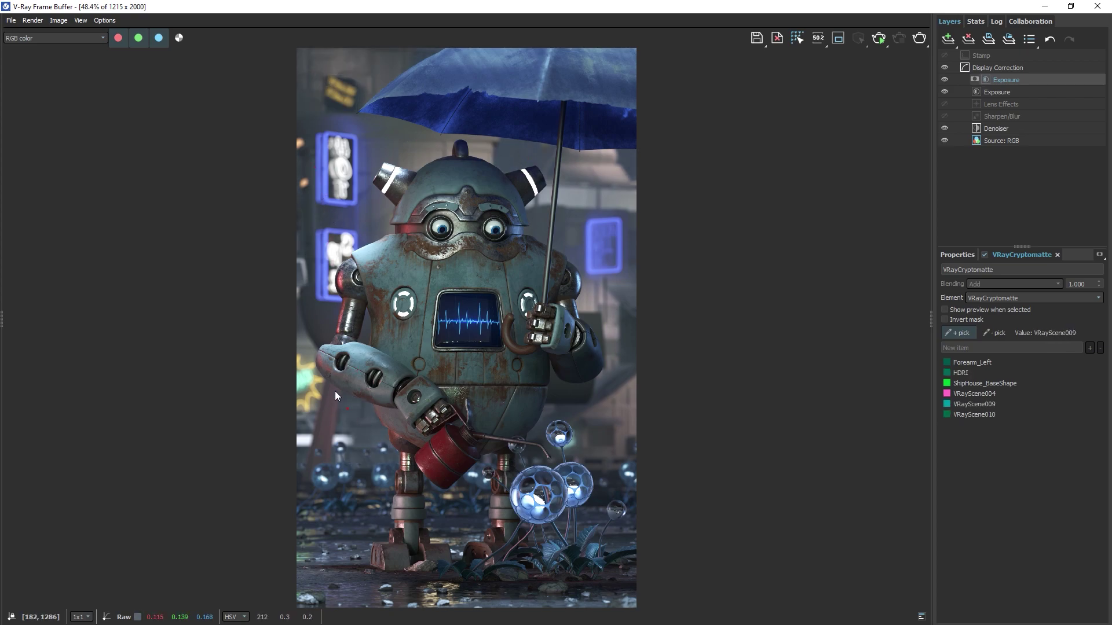
click(304, 341)
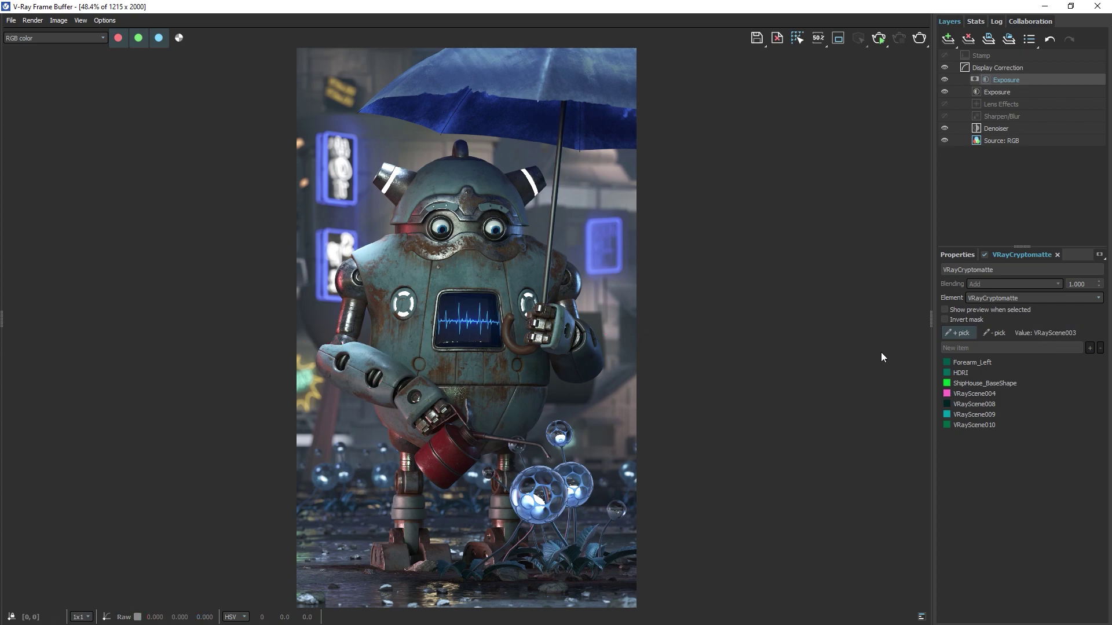
Step: Remove Forearm_Left from the Cryptomatte mask while previewing the mask, and turn the preview off again
click(944, 309)
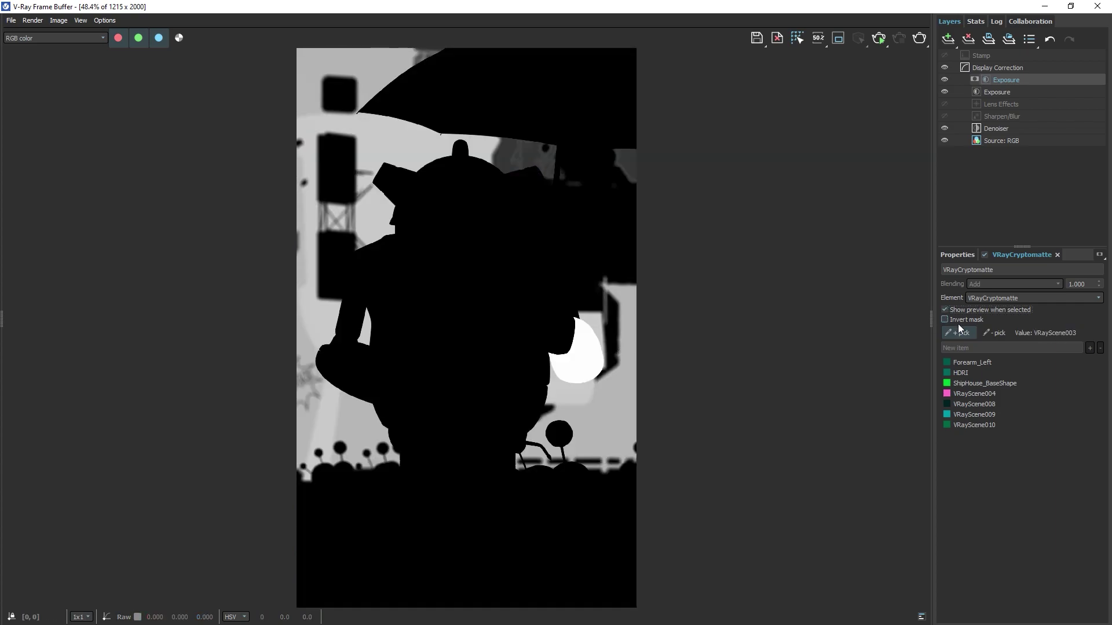
click(992, 334)
click(590, 355)
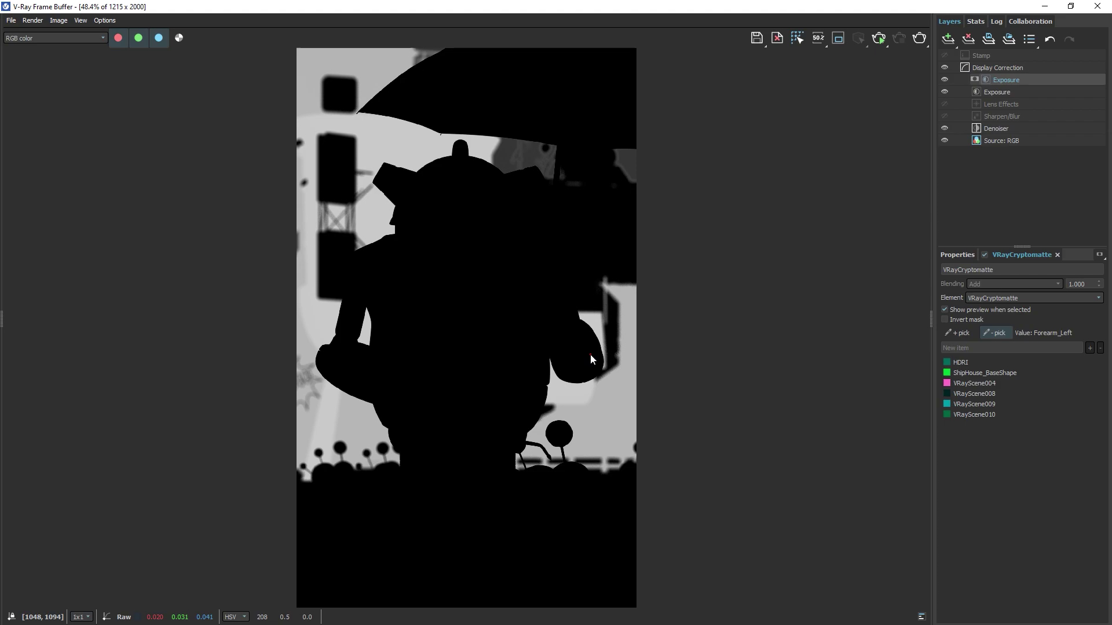
click(945, 310)
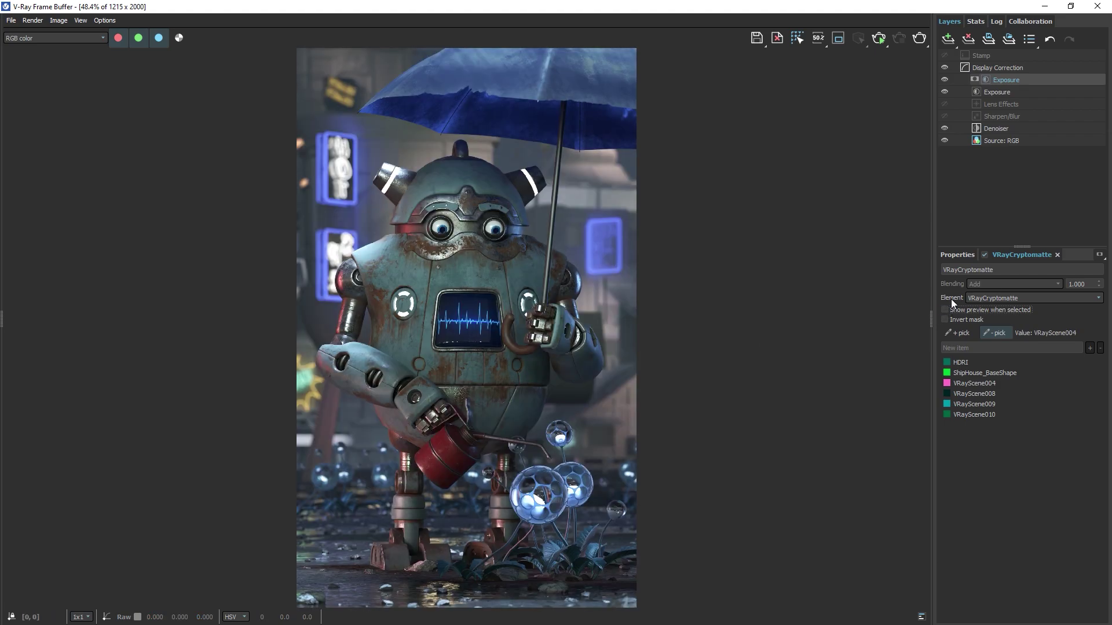
Step: Set the masked Exposure layer's exposure to -2.000 and toggle the layer off and on to compare
click(955, 254)
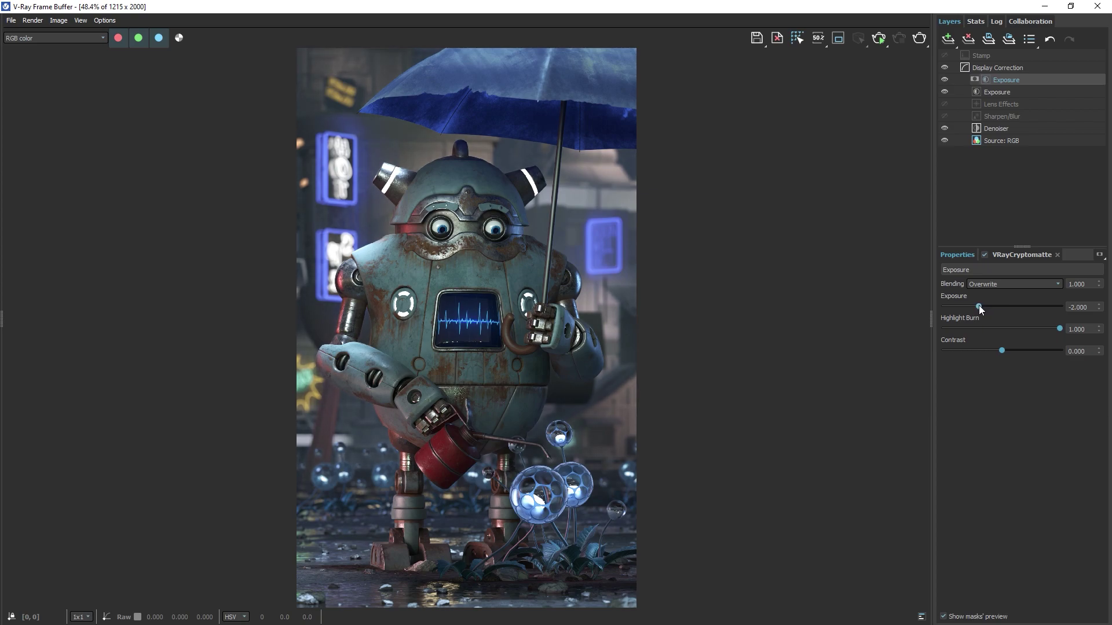
click(944, 80)
click(944, 80)
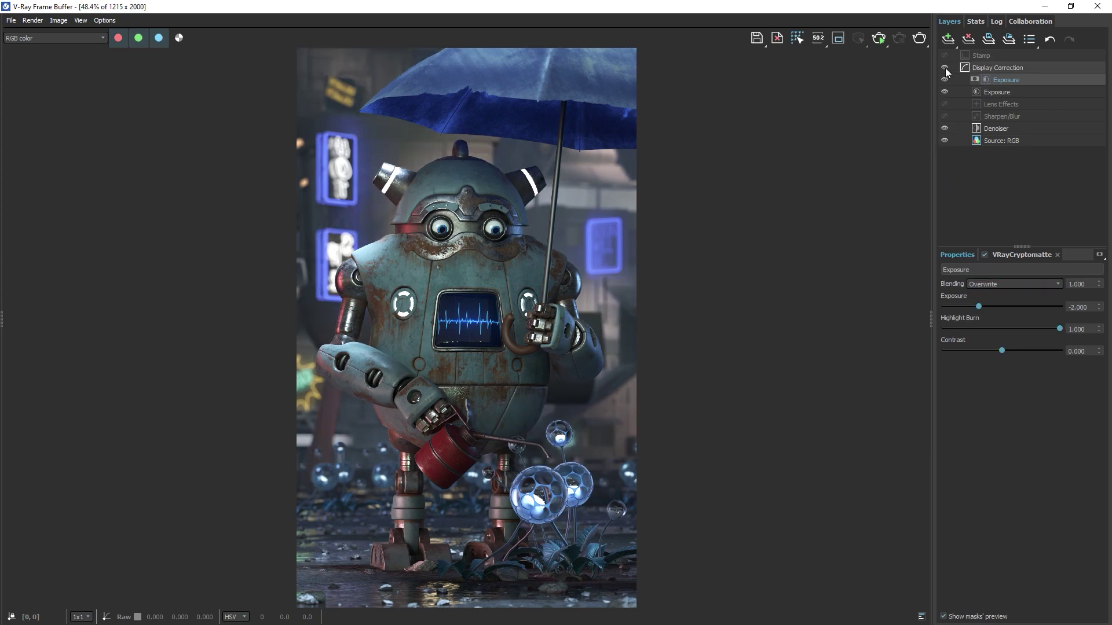
Step: Add a Hue / Saturation layer above the exposure layers and set its saturation to 0.110
click(948, 39)
click(980, 127)
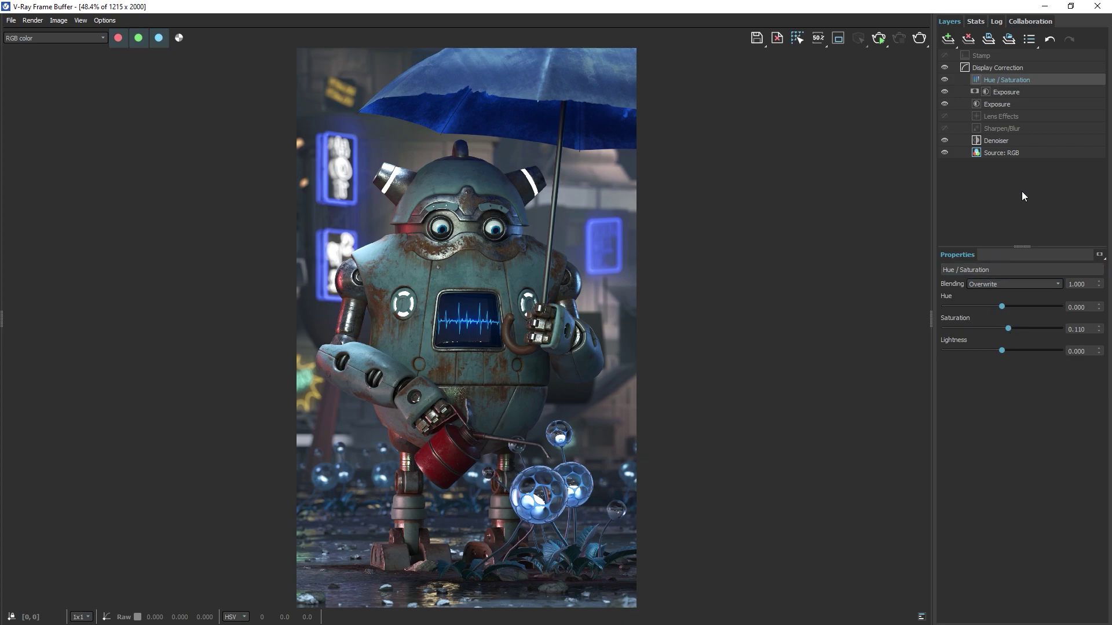
Step: Duplicate the Hue / Saturation layer and add a Cryptomatte mask to the copy
right_click(1005, 82)
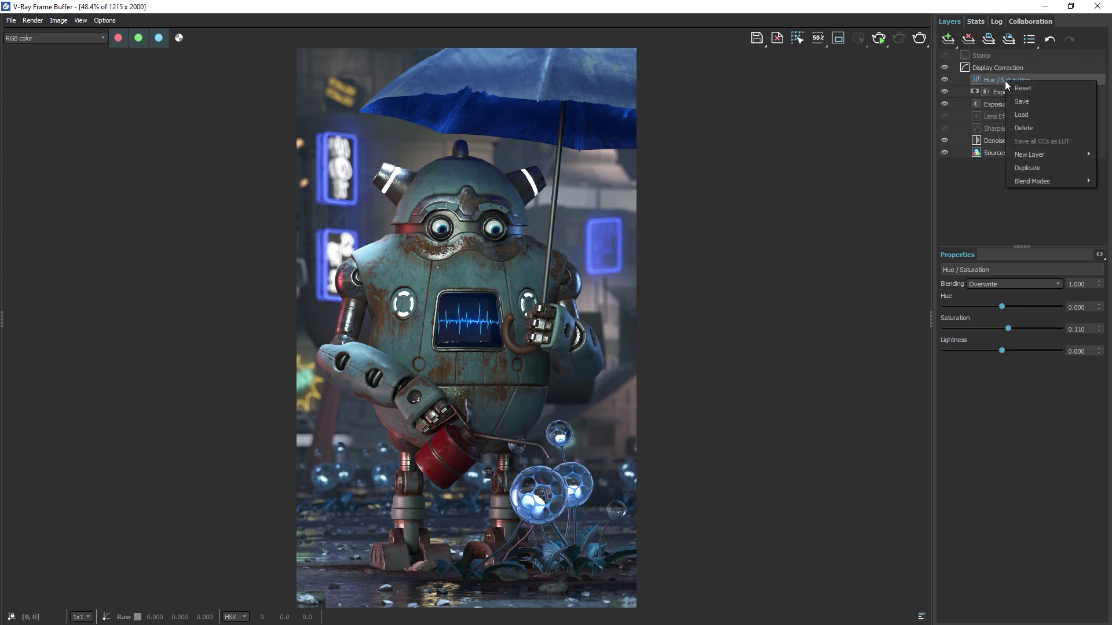
click(1036, 169)
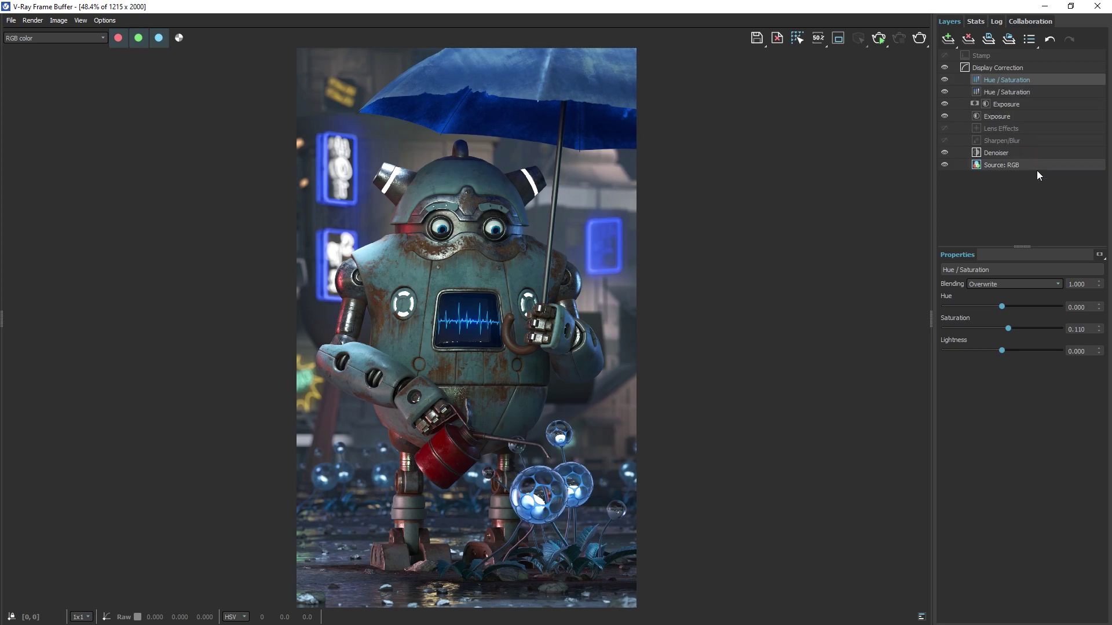
click(1098, 255)
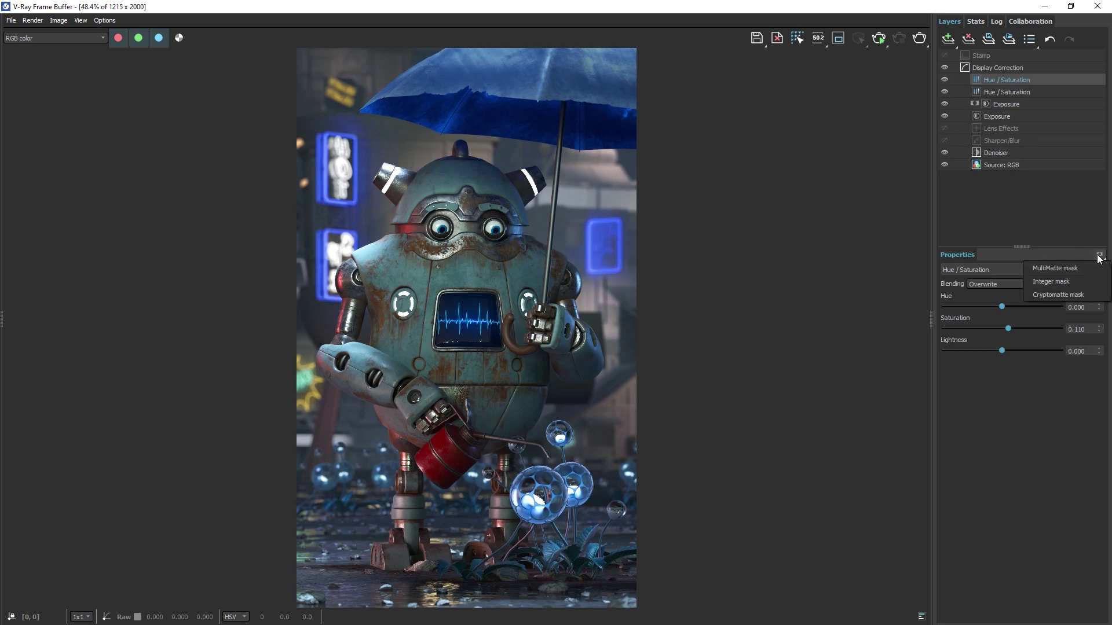
click(1076, 295)
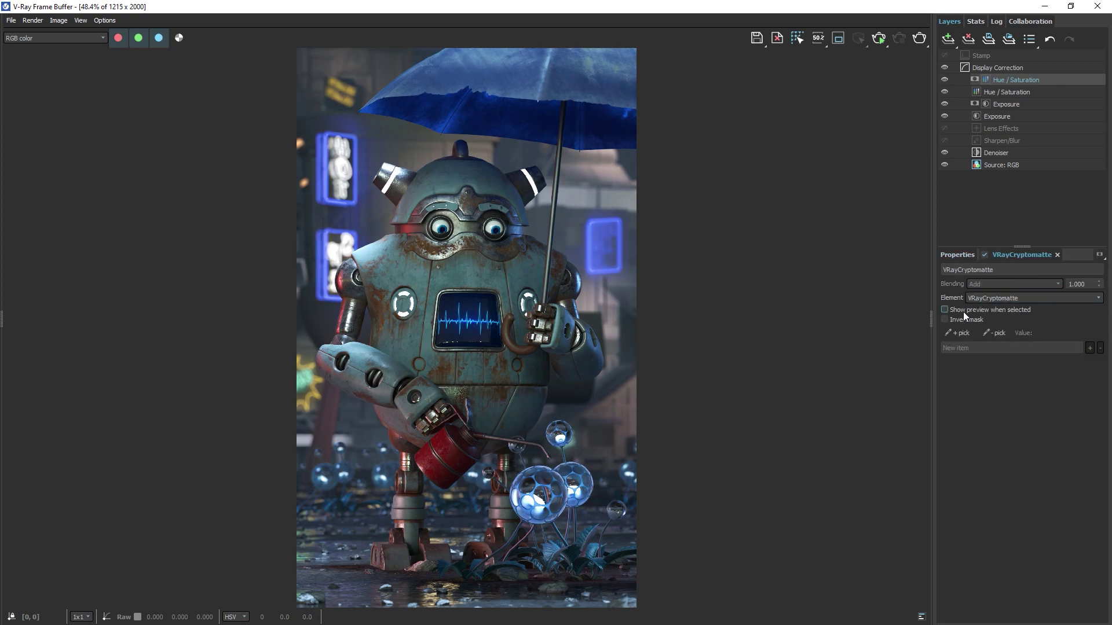
Step: Mask the copied Hue / Saturation layer to Oil_Can with a hue of -43.200, and turn the layer off
click(960, 333)
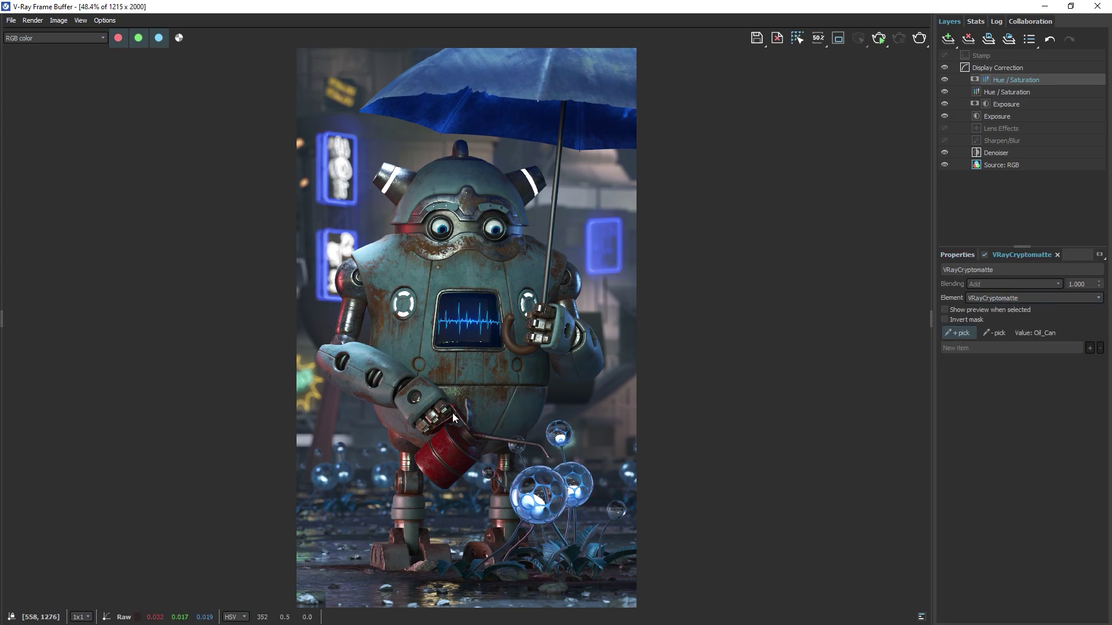
click(450, 460)
click(956, 255)
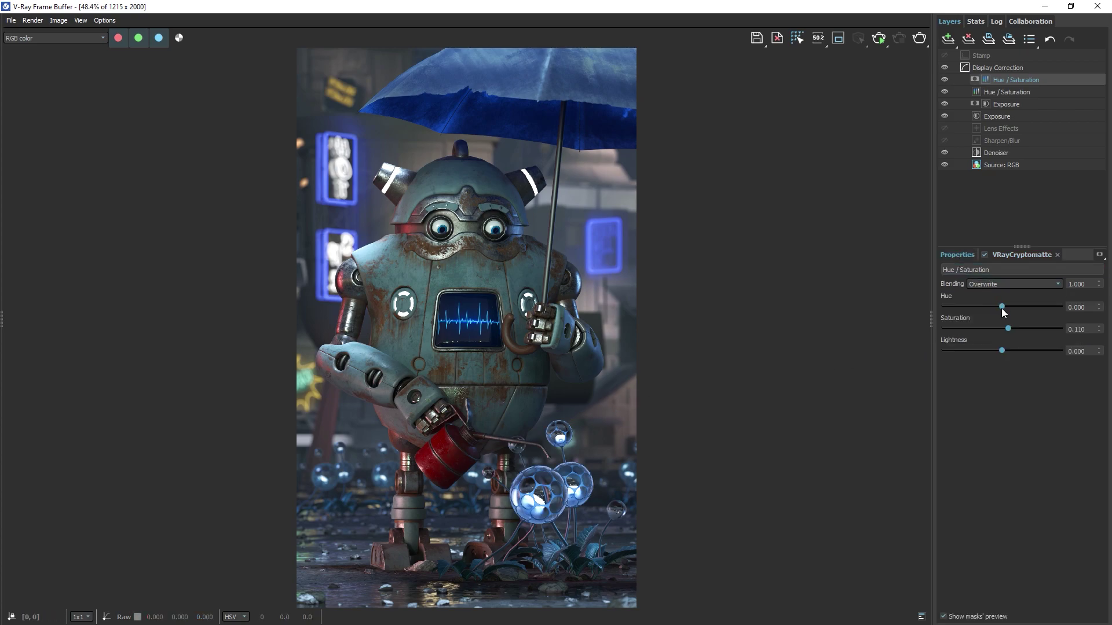
mouse_move(1002, 307)
mouse_down()
mouse_move(967, 310)
mouse_move(988, 310)
mouse_up()
click(944, 80)
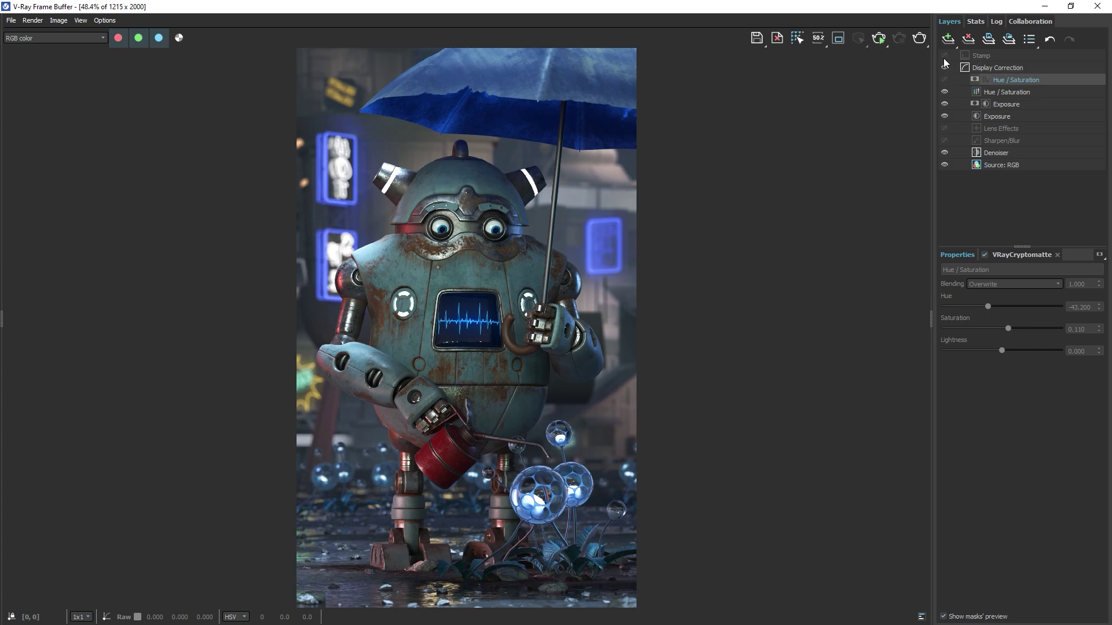
Step: Add a Filmic tonemap layer above the Hue / Saturation layers, compare its types and set it to AMPAS
click(948, 38)
click(964, 72)
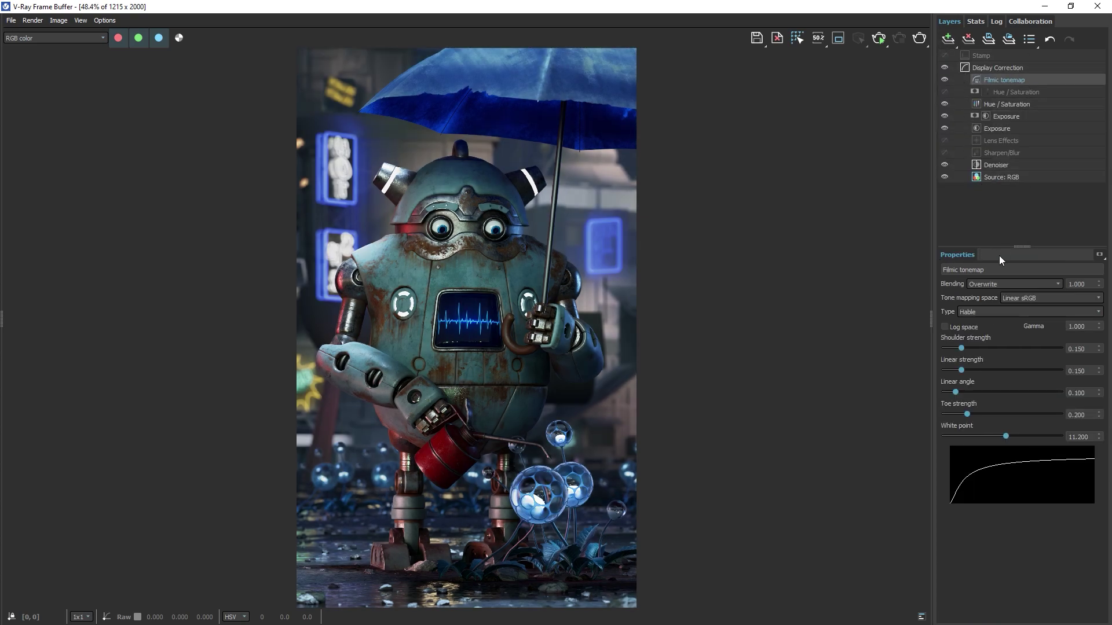
click(1015, 314)
click(1015, 331)
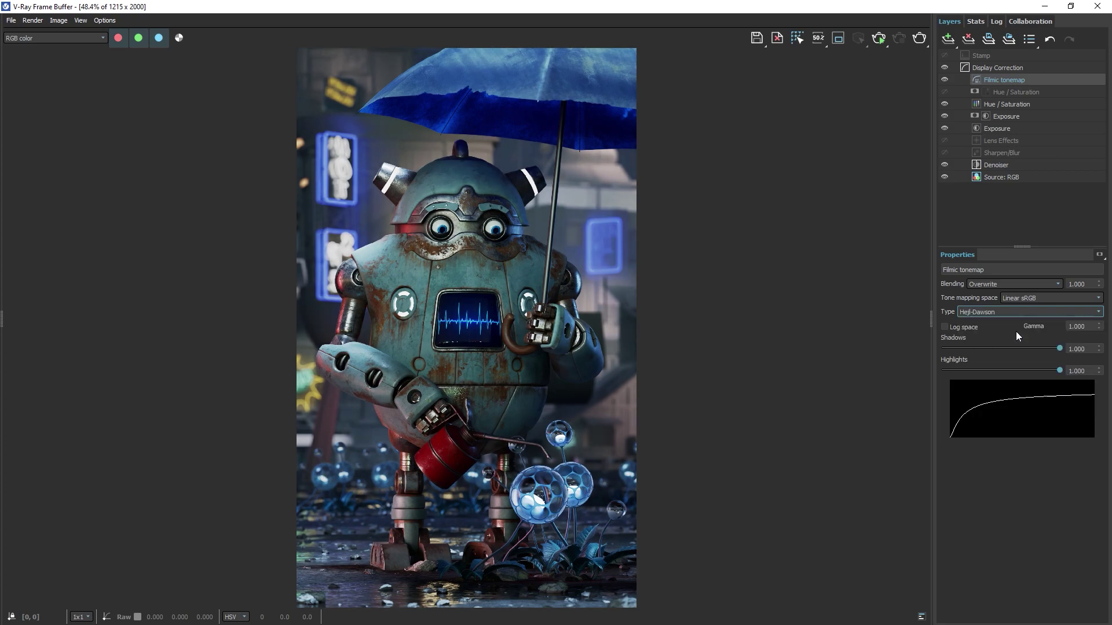
key(Down)
key(Down)
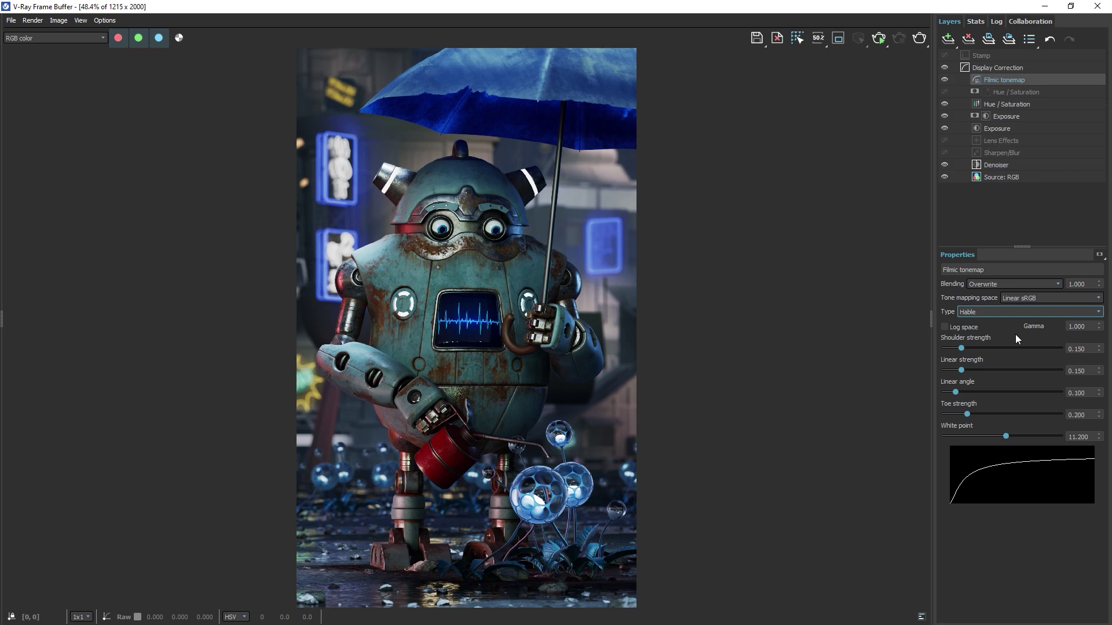
key(Up)
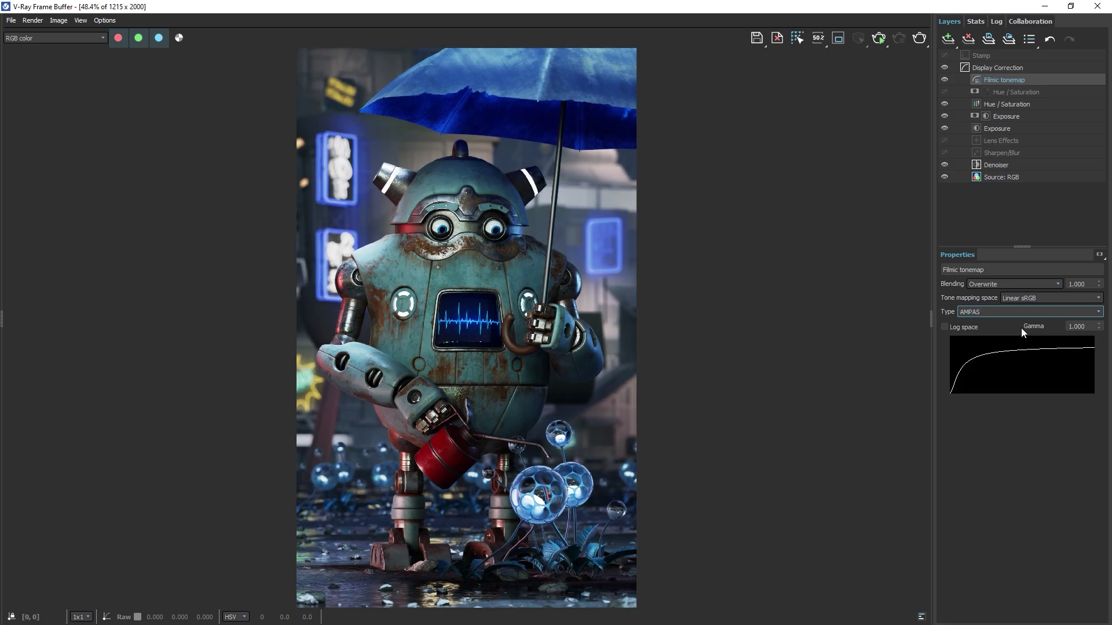
Step: Lower the Filmic tonemap layer's blending amount to 0.880 and deselect the layer
click(1099, 286)
drag(1099, 288, 1100, 306)
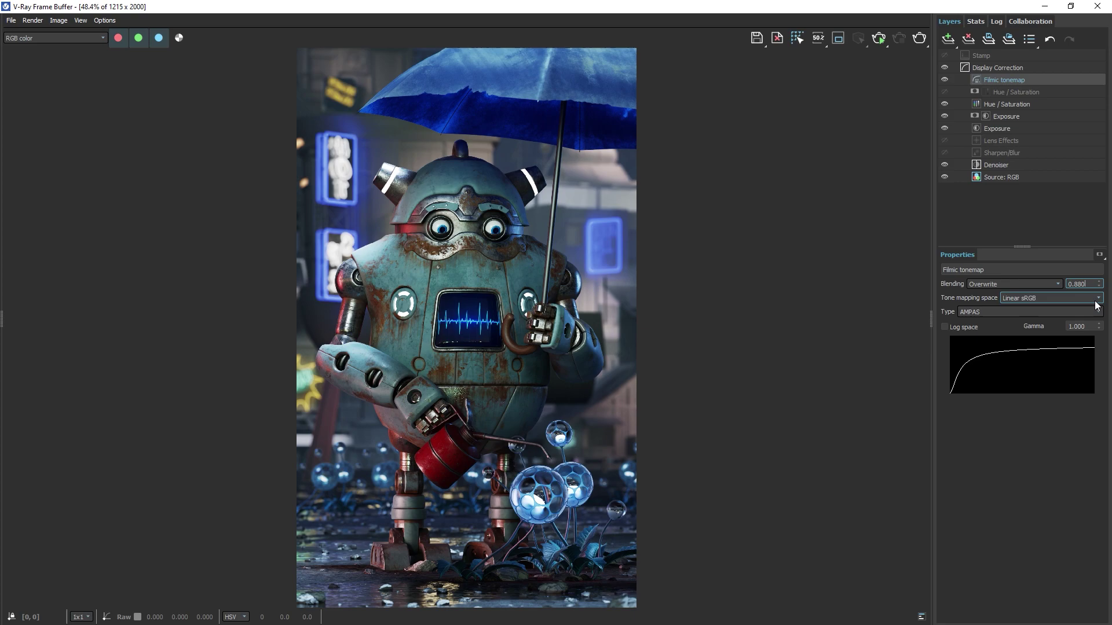
click(1036, 223)
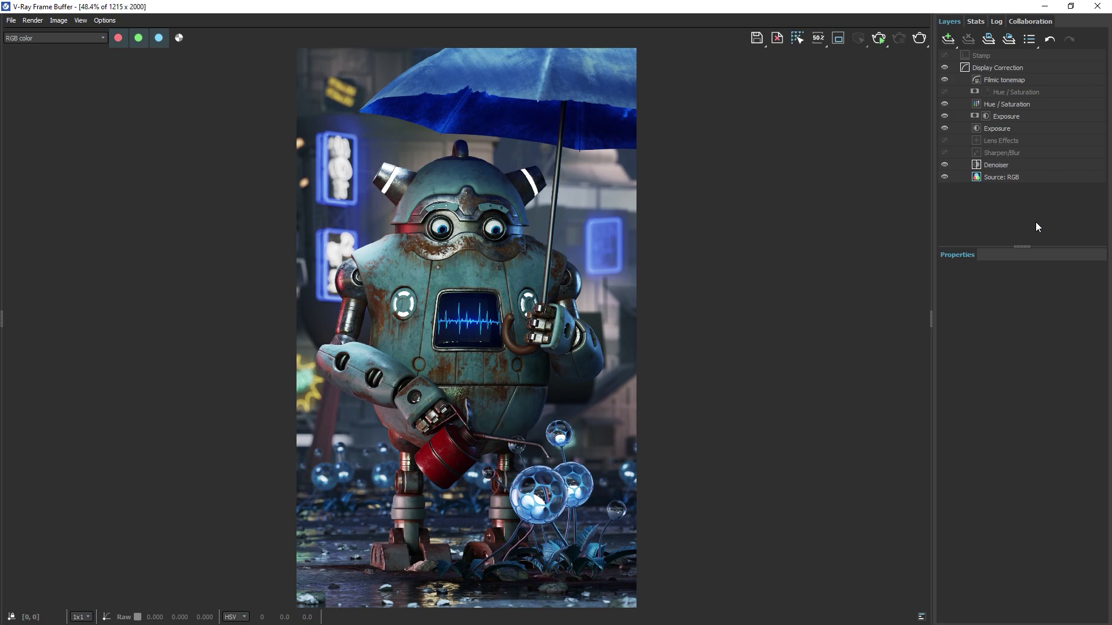
Step: Switch the Source layer from RGB to LightMix and set the Top_Light intensity to 0.500
click(1005, 178)
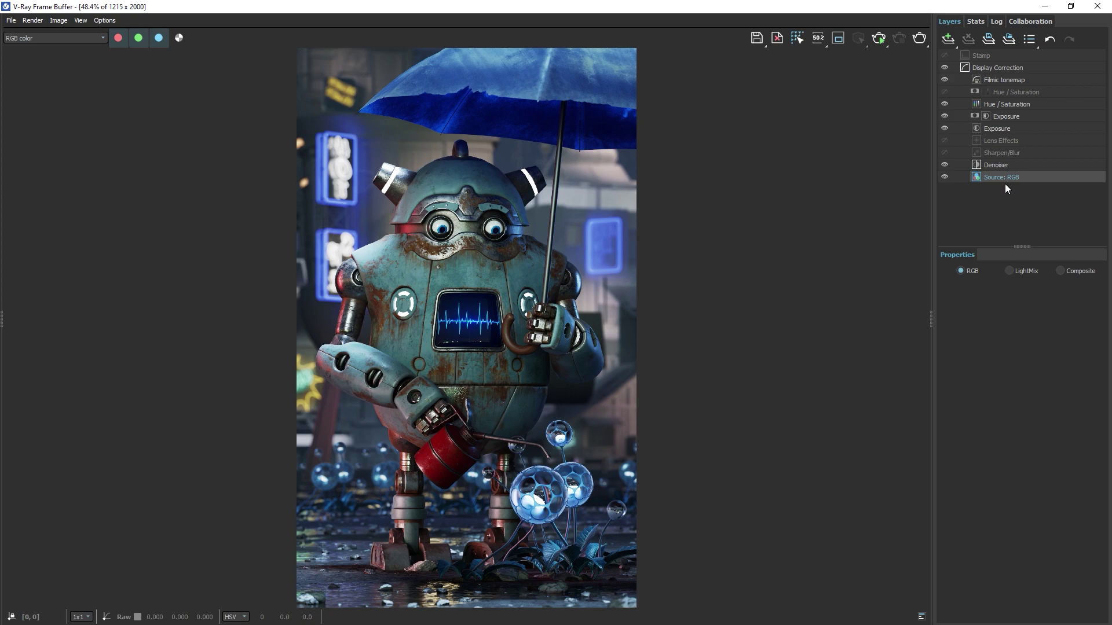
click(1008, 270)
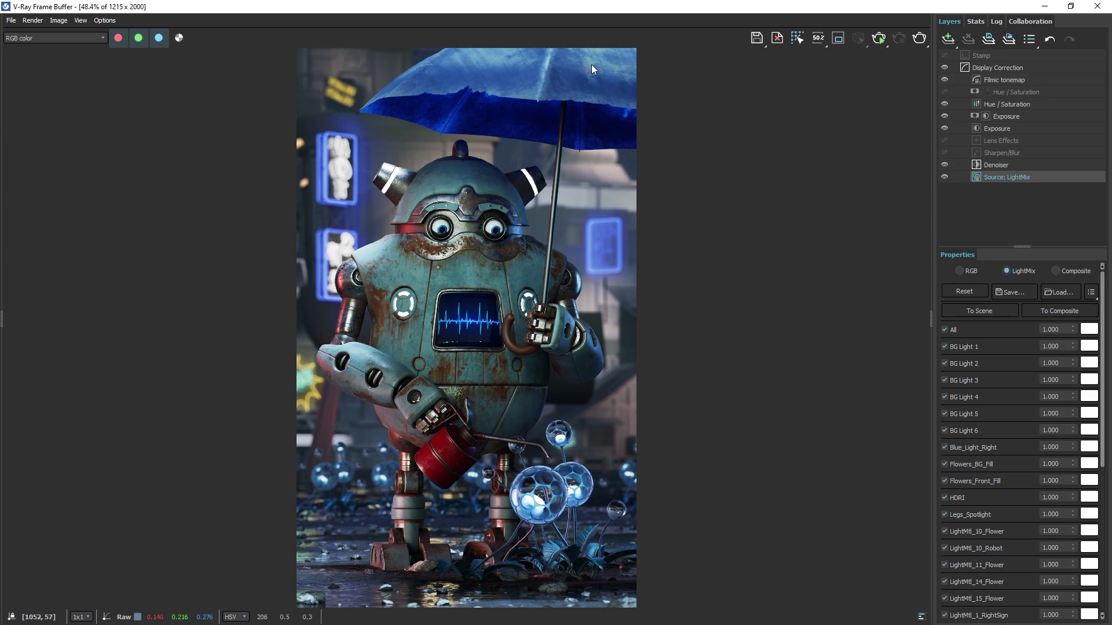
click(1058, 330)
drag(1102, 327, 1109, 476)
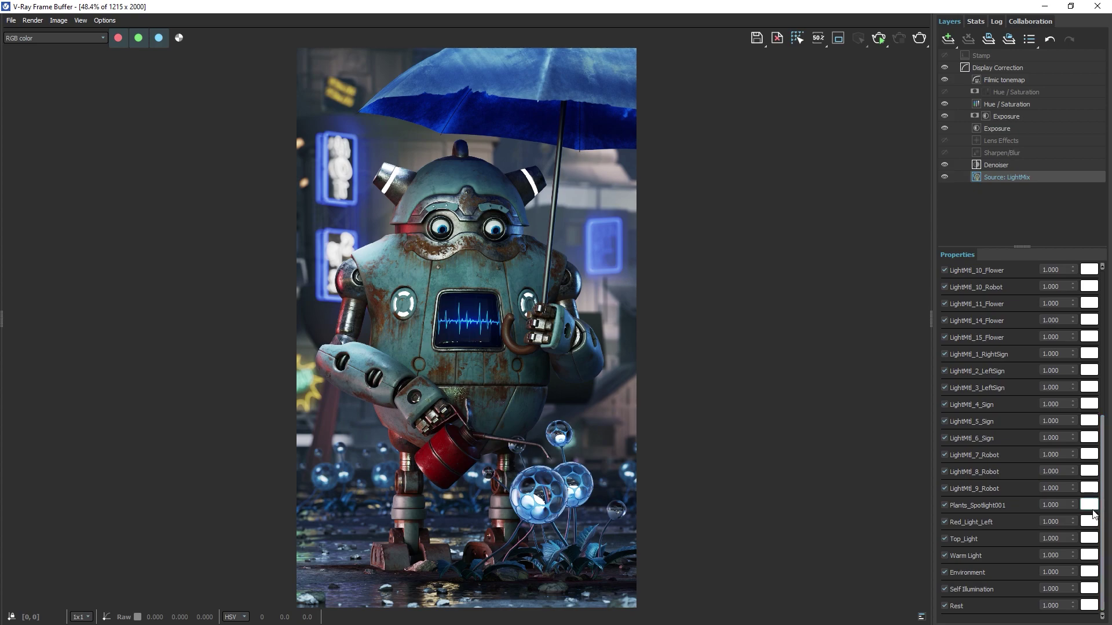
drag(1075, 538, 1077, 603)
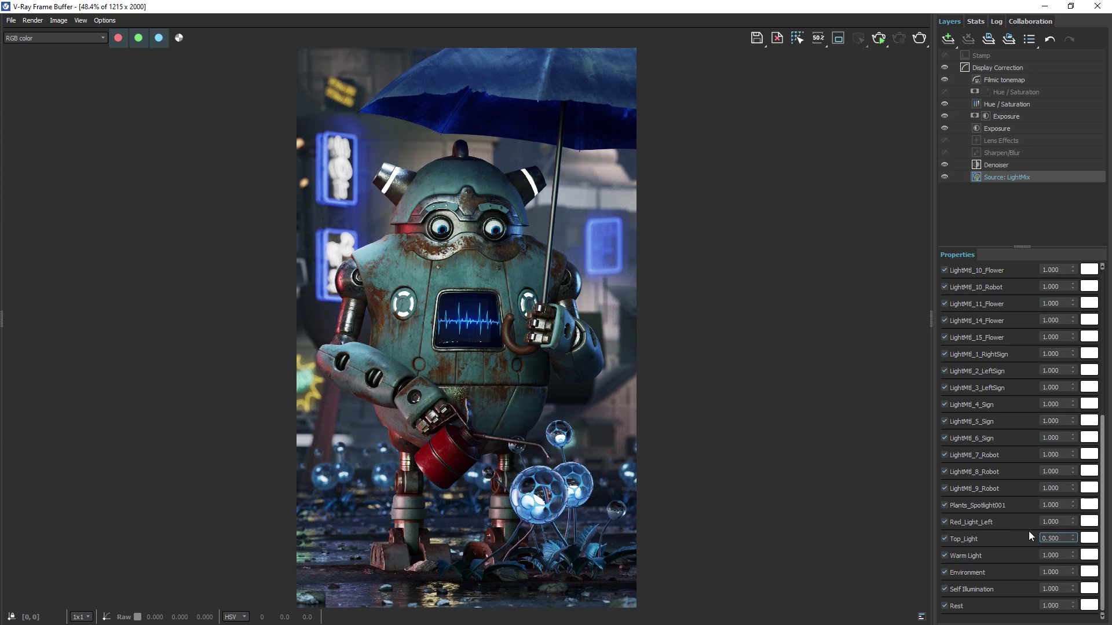
Step: Toggle LightMtl_1_RightSign, LightMtl_2_LeftSign, LightMtl_3_LeftSign and LightMtl_4_Sign off and on one by one to examine what each lights
click(944, 354)
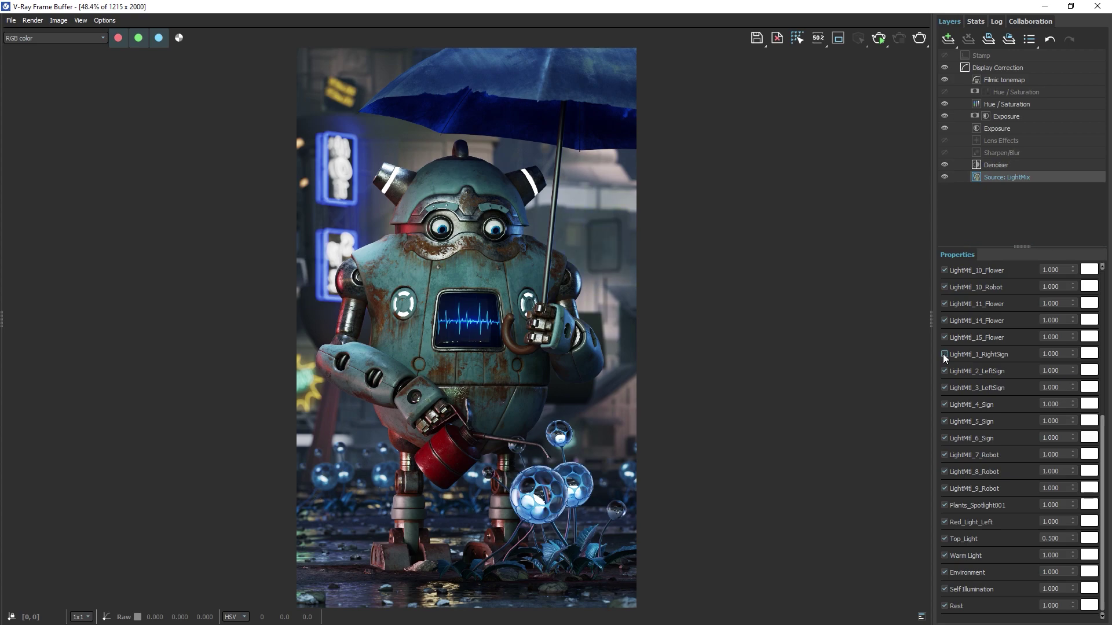
click(944, 354)
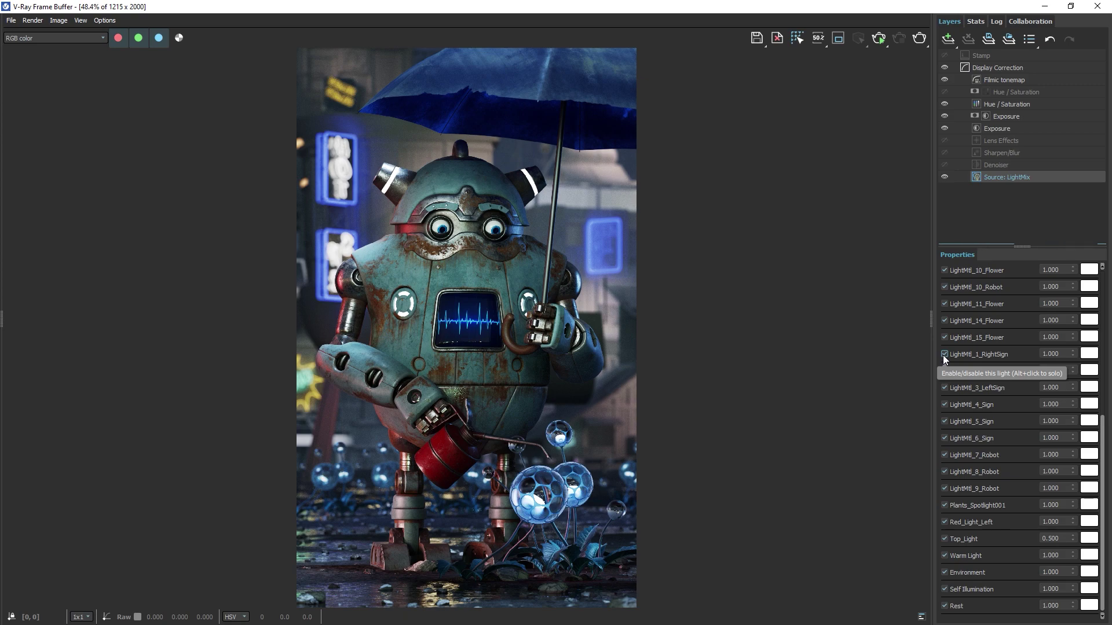
click(946, 373)
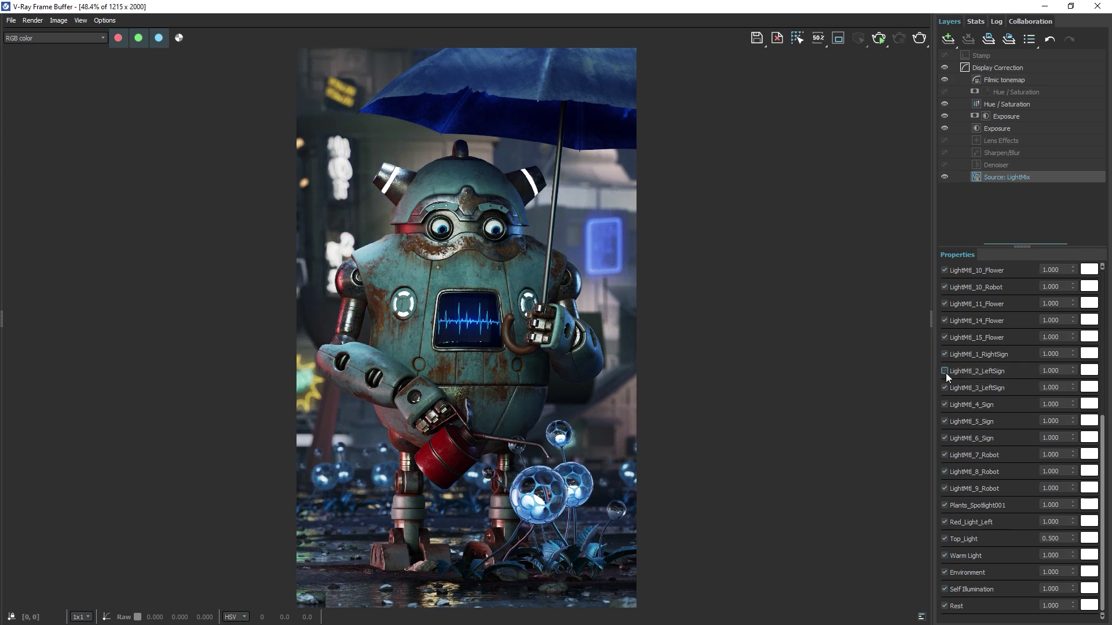
click(945, 371)
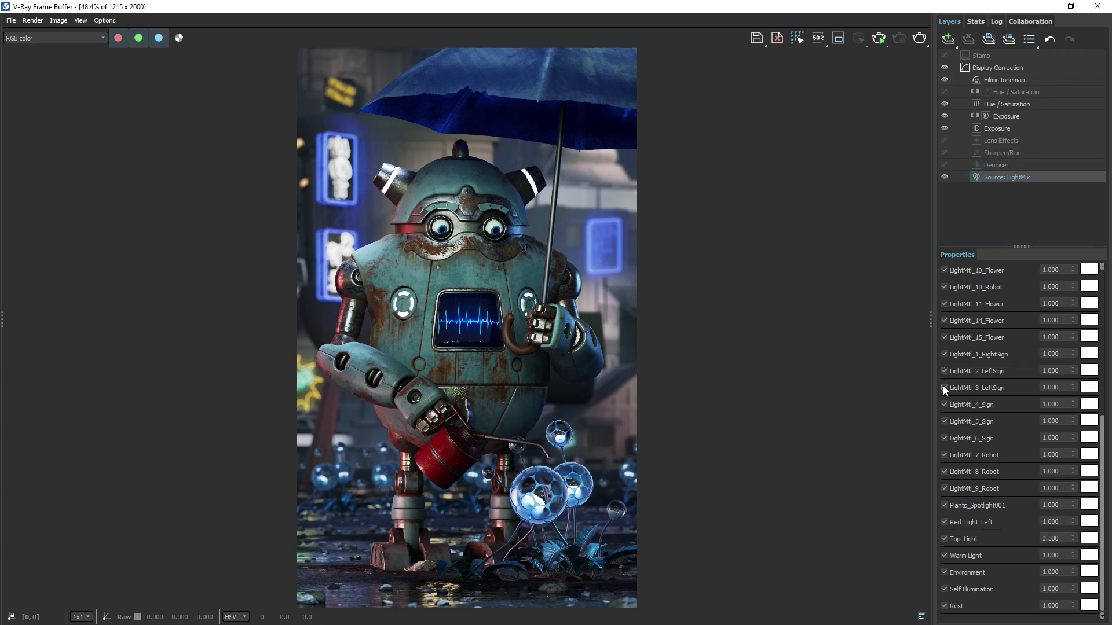
click(944, 388)
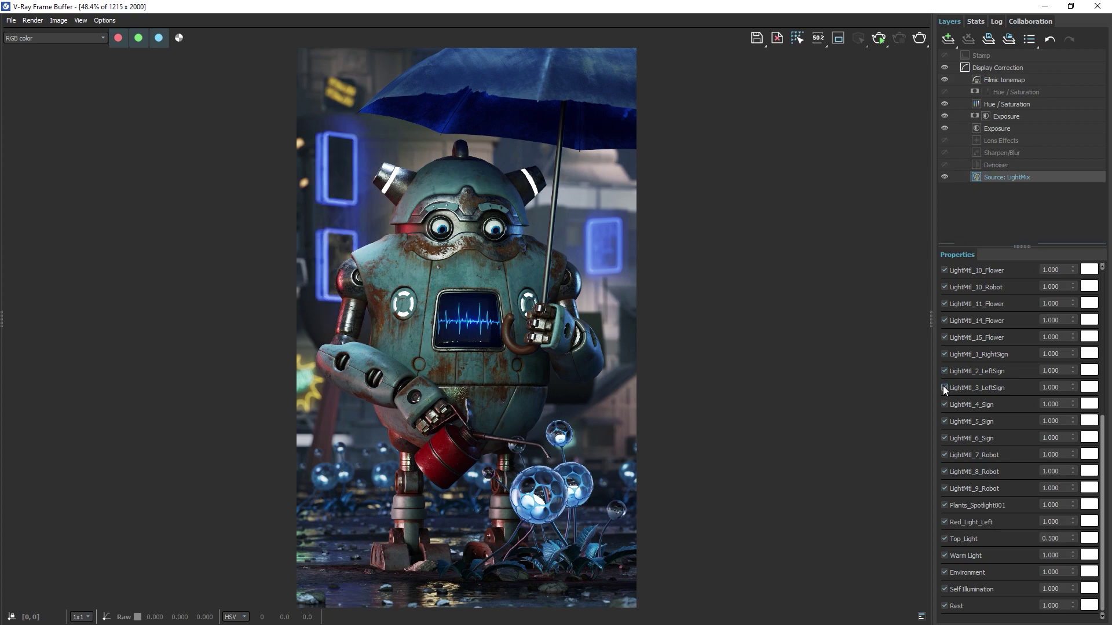
click(944, 387)
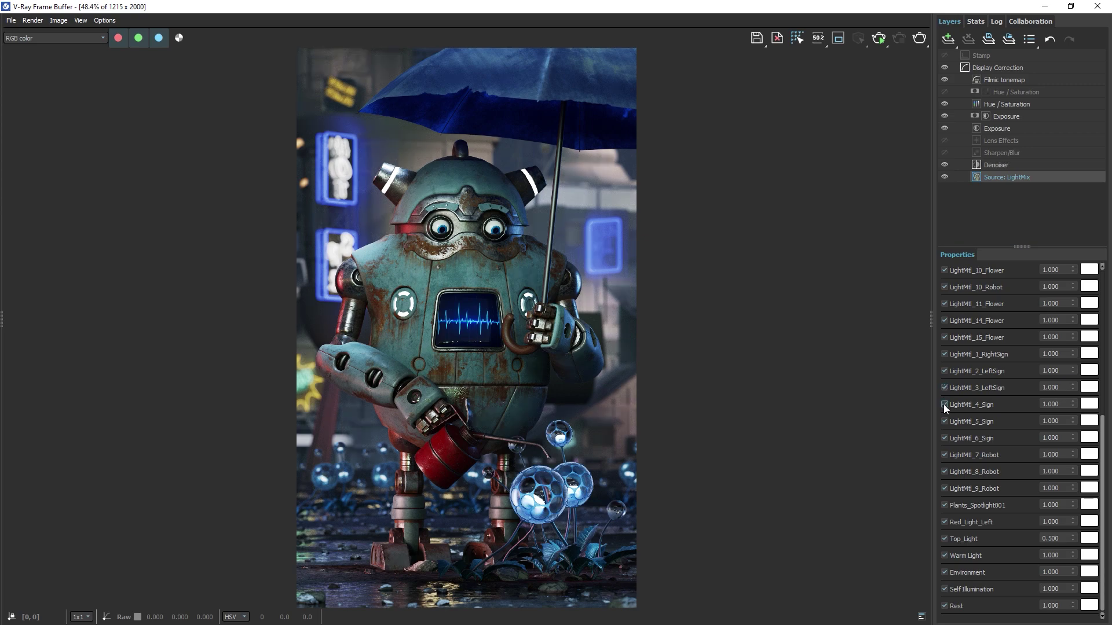
click(943, 404)
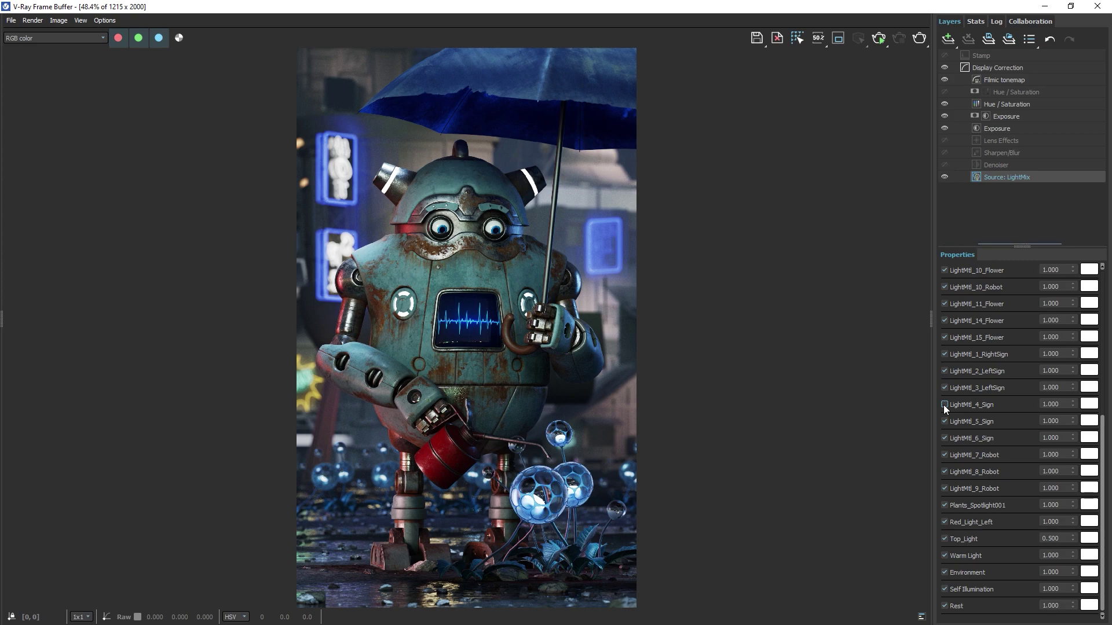
click(944, 405)
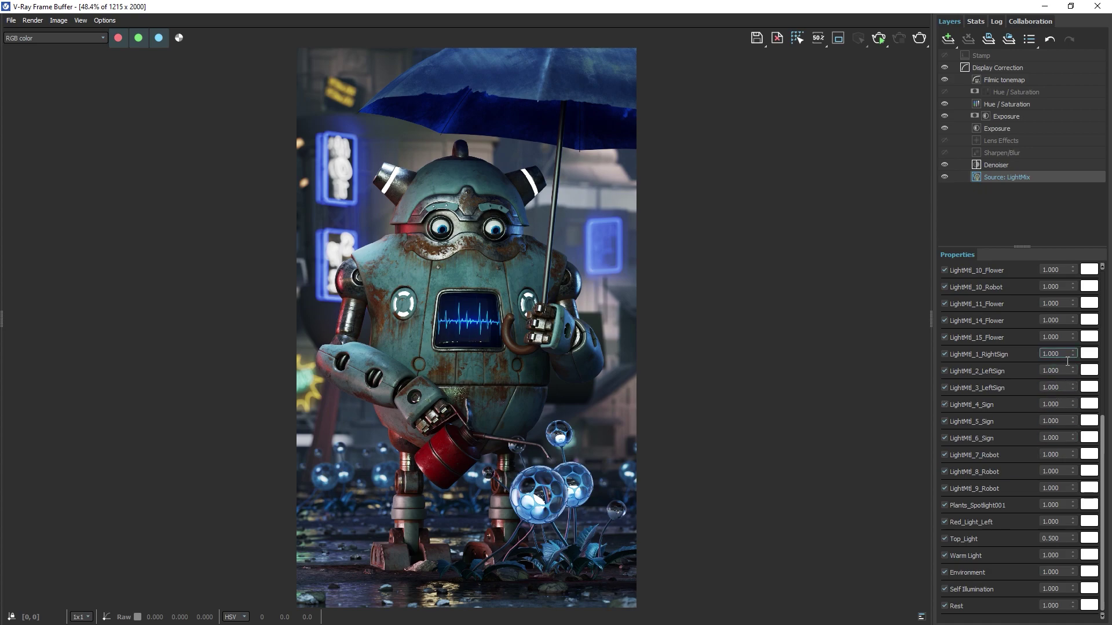
Step: Set the LightMtl_1_RightSign intensity to 1.500 in the LightMix
drag(1060, 354, 1039, 356)
text(1.5)
key(Return)
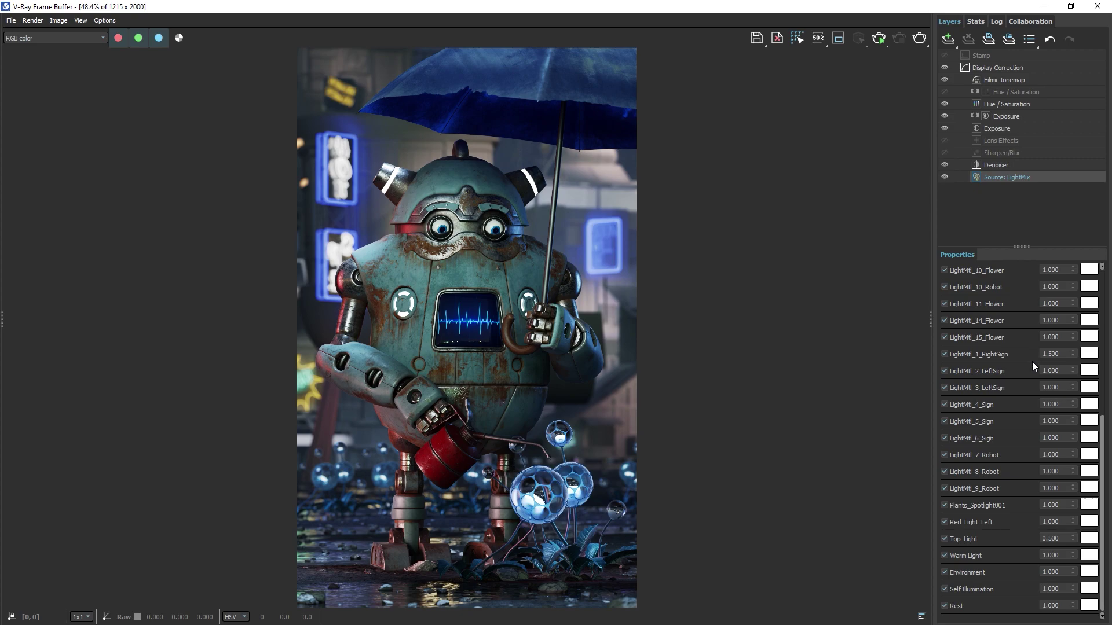
Step: Change the LightMtl_2_LeftSign color to an orange-red of R 1.000, G 0.151, B 0.029
click(1089, 371)
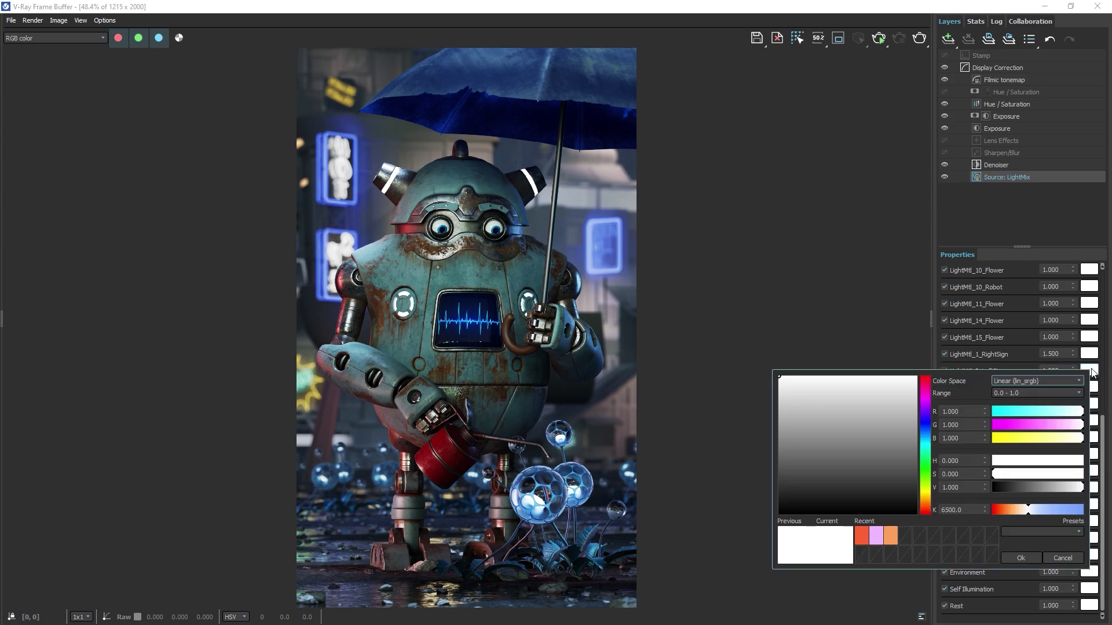
click(926, 513)
drag(910, 391, 912, 374)
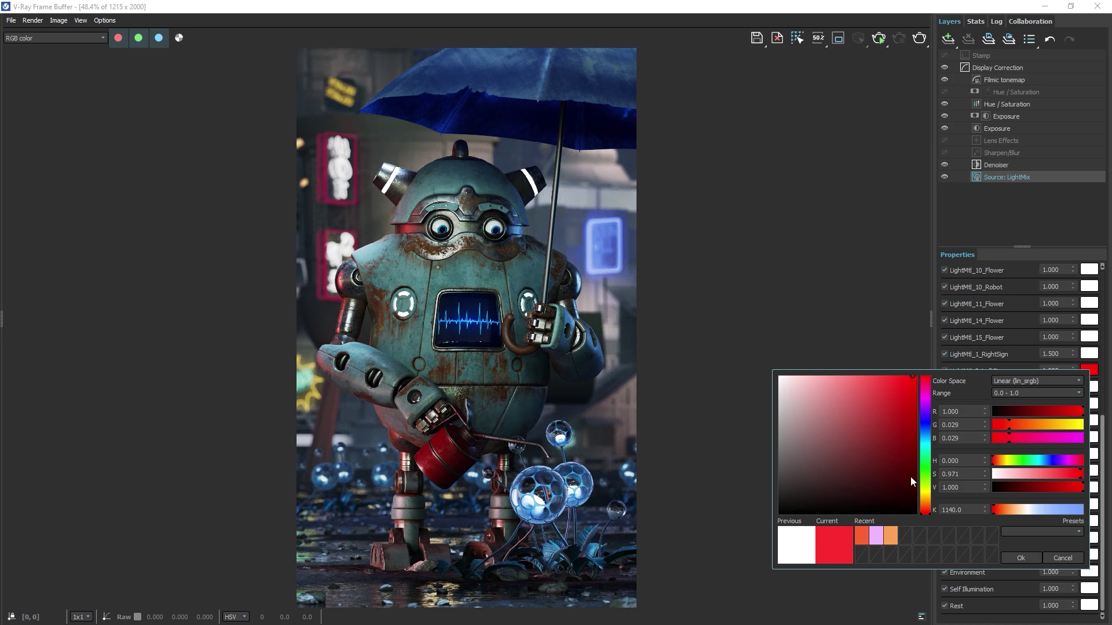
drag(930, 513, 929, 513)
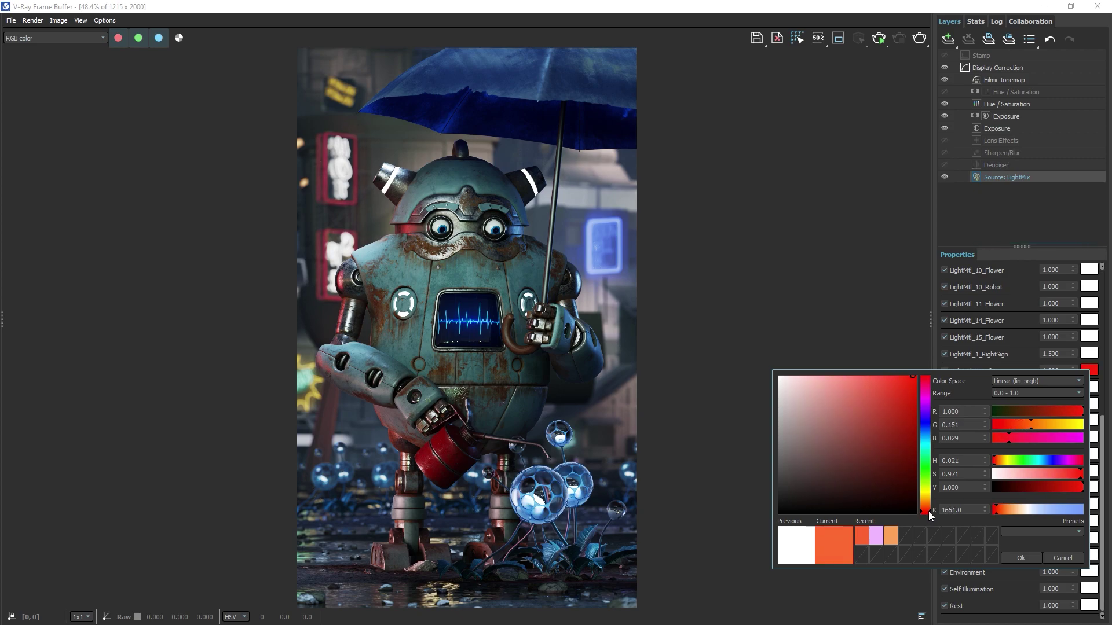
click(1014, 561)
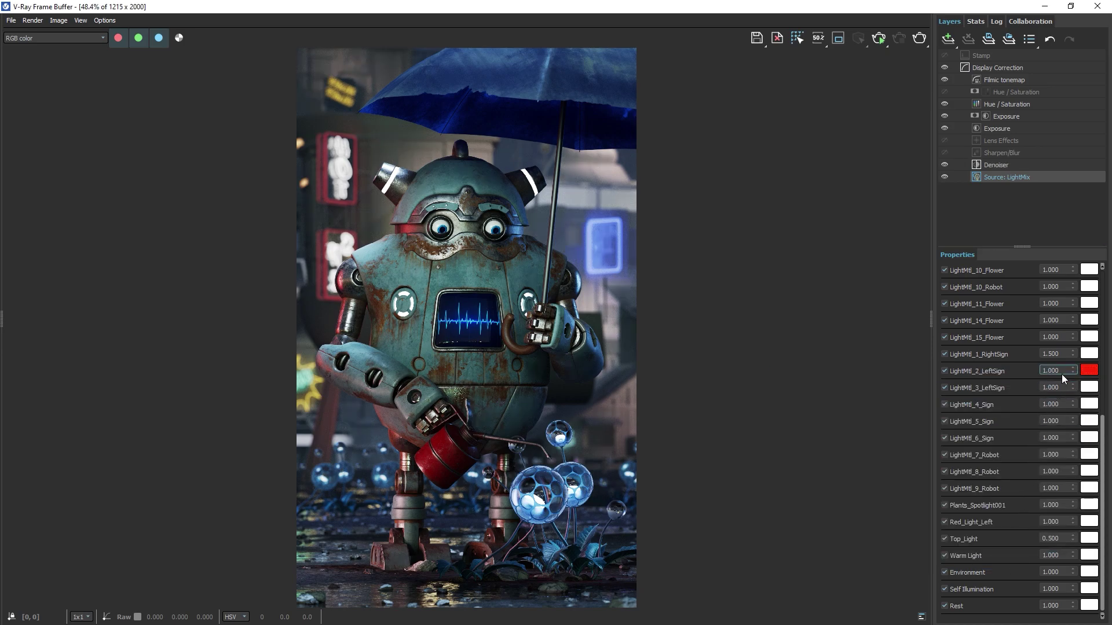
Step: Set the LightMtl_2_LeftSign intensity to 3.000
key(ctrl+a)
text(3)
key(Return)
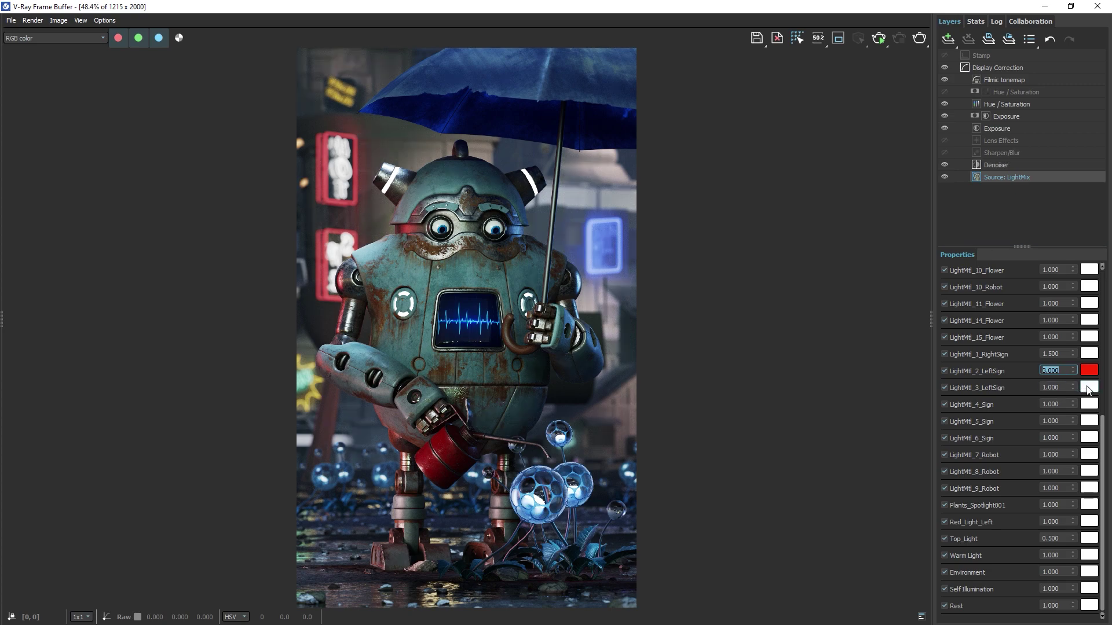
Step: Change the LightMtl_3_LeftSign color to the recently used light purple, R 0.871, G 0.494, B 1.000
click(1089, 386)
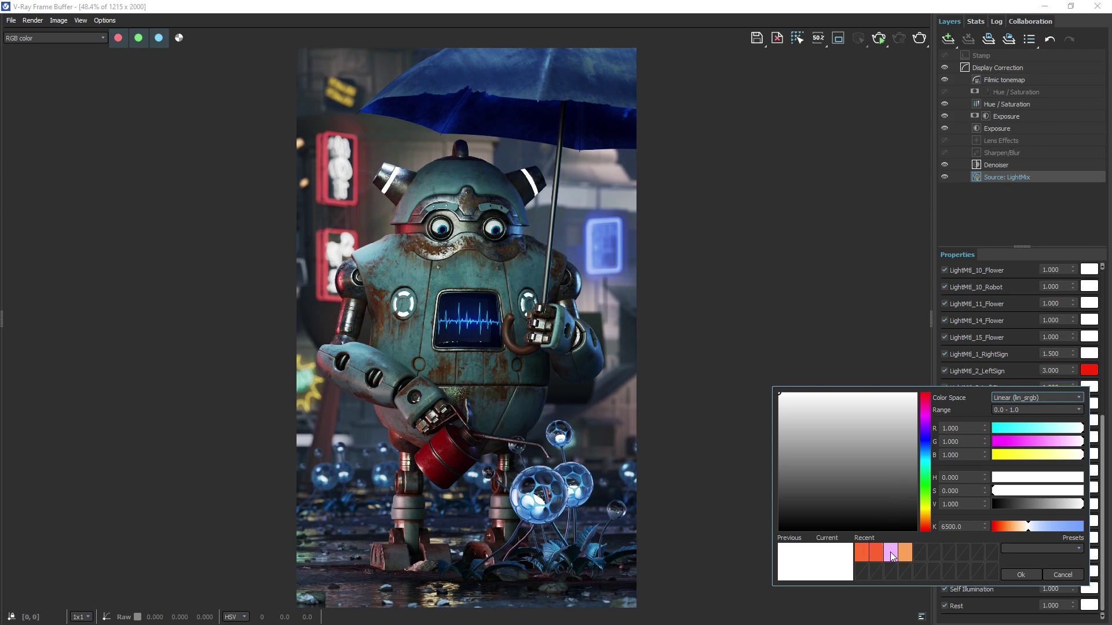
click(890, 551)
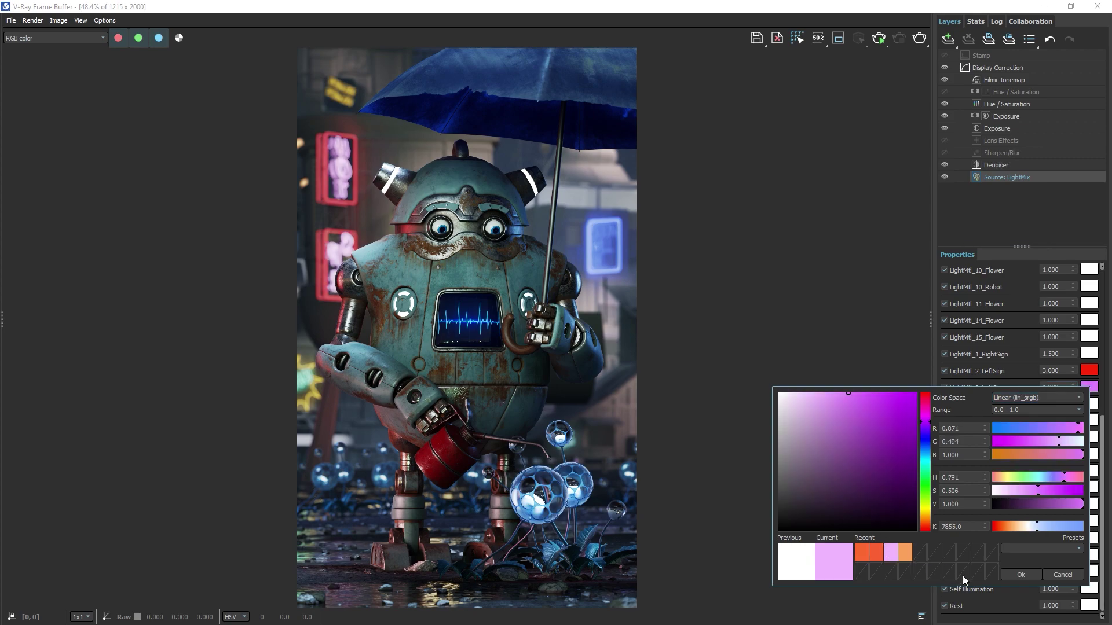
click(1012, 573)
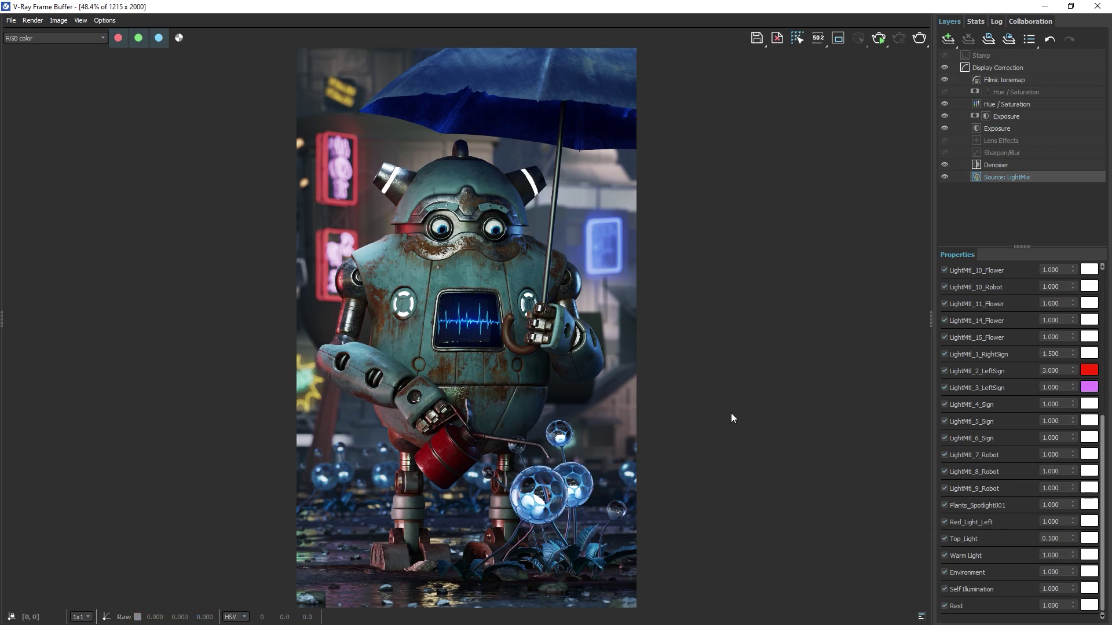
Step: Change the LightMtl_7_Robot color to a turquoise green of R 0.071, G 1.000, B 0.569
click(1088, 454)
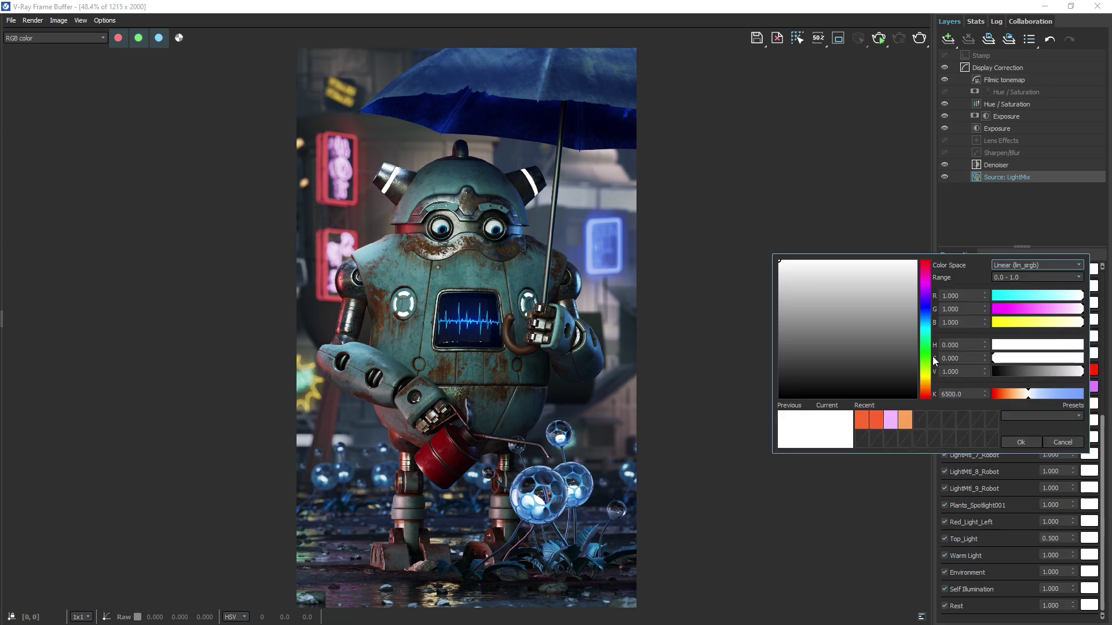
drag(926, 351, 926, 340)
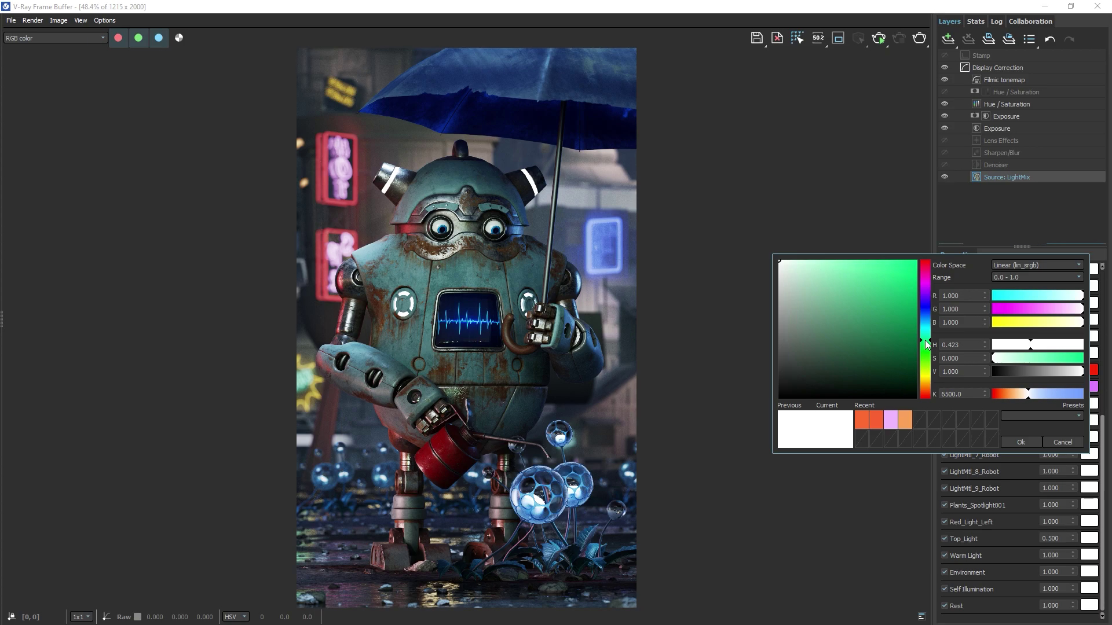
drag(874, 266, 907, 255)
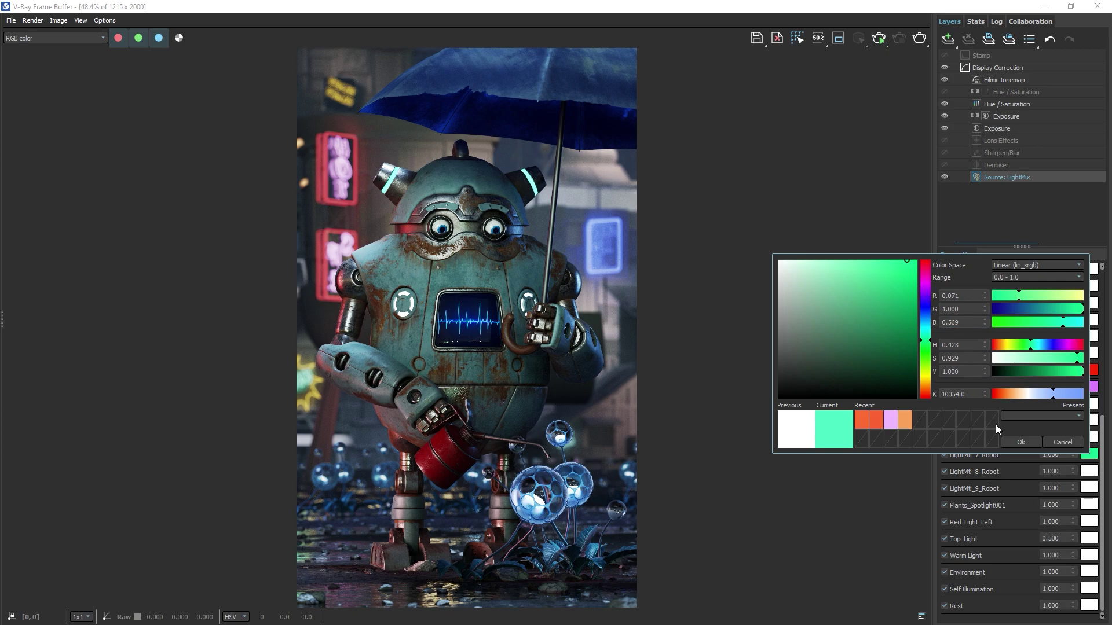
click(1019, 442)
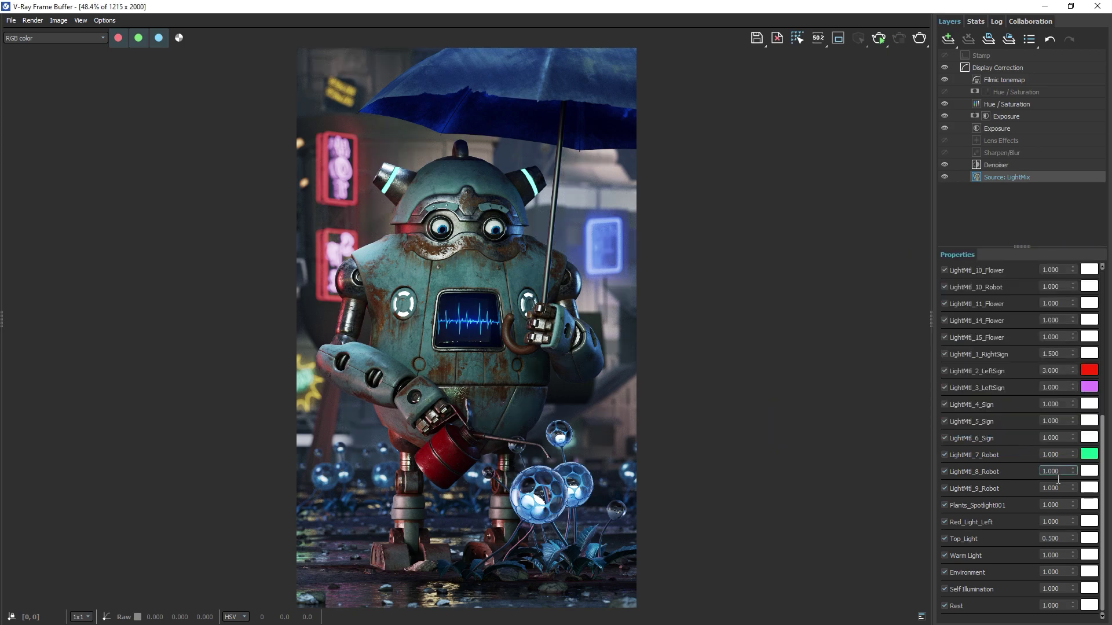
Step: Change the LightMtl_9_Robot color to a warm yellow of R 1.000, G 0.743, B 0.134
click(1089, 489)
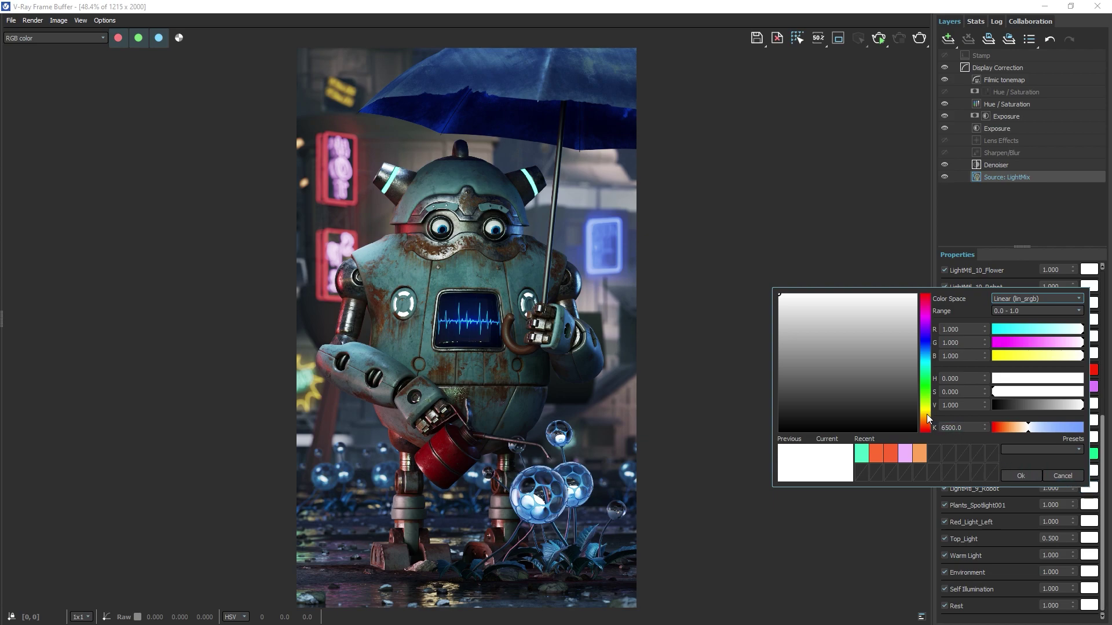
click(926, 414)
click(895, 294)
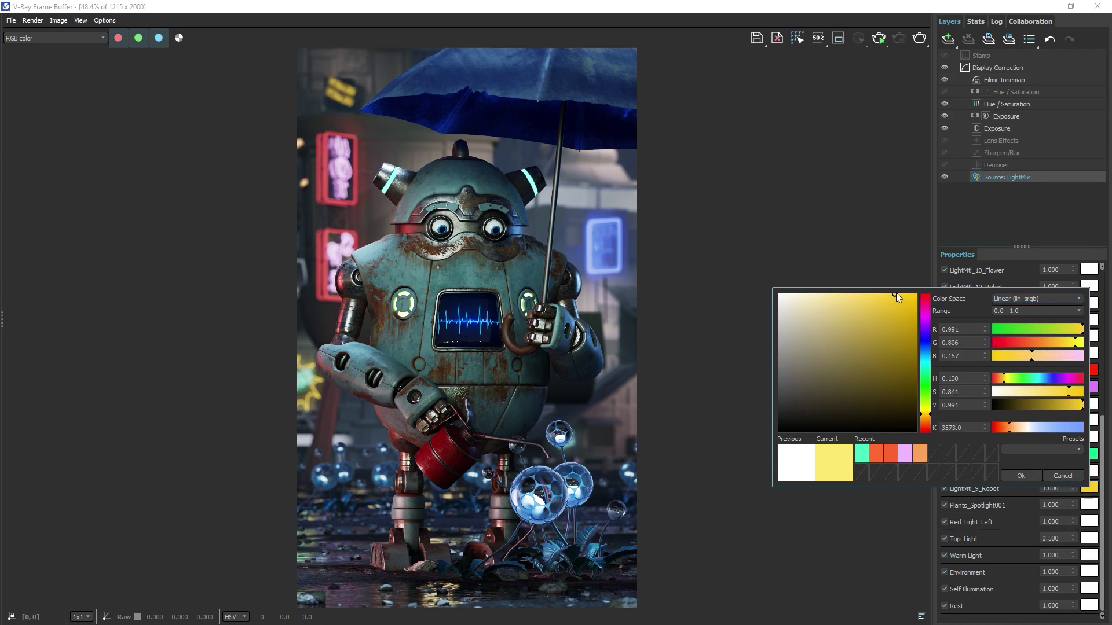
drag(896, 293, 898, 291)
click(931, 416)
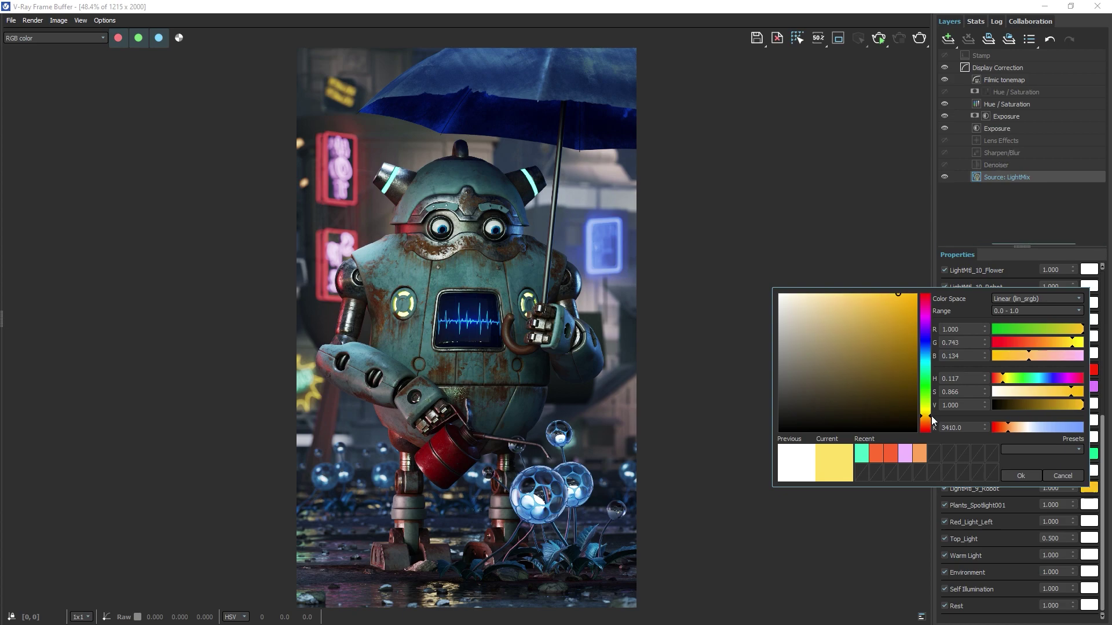
click(1012, 474)
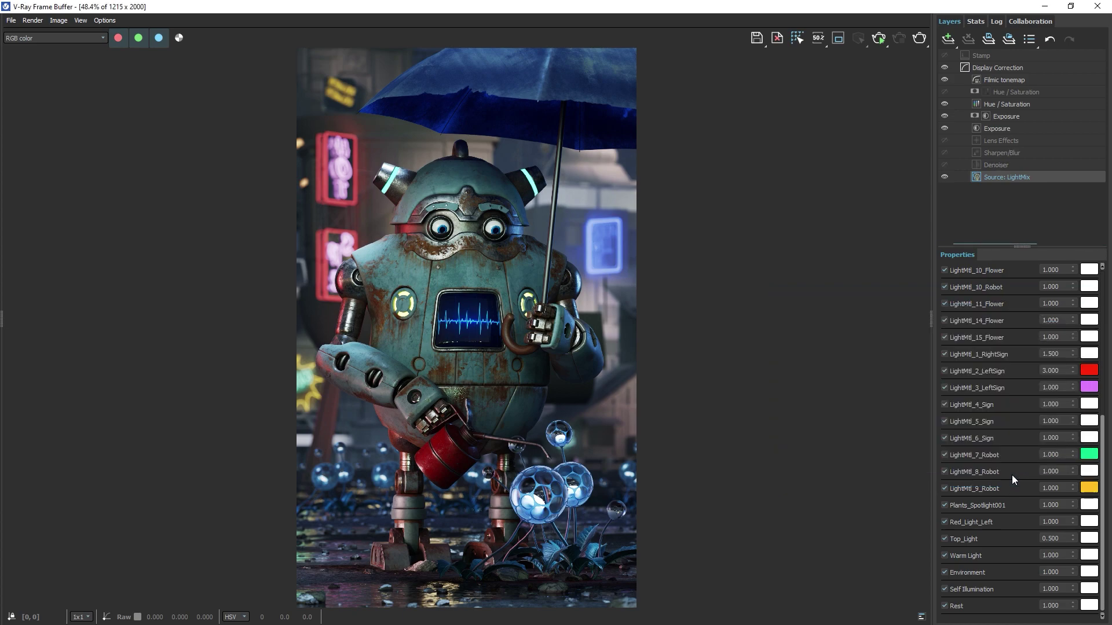
Step: Send the LightMix setup to Composite so that each light becomes a separate layer under the source
scroll(1012, 474, up, 4)
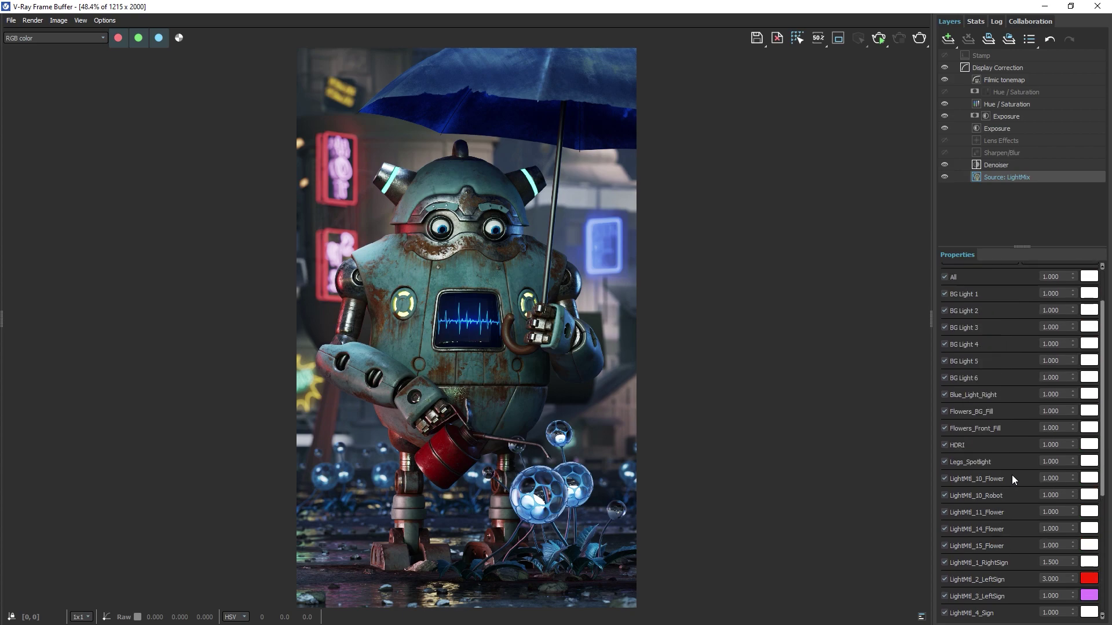
scroll(1012, 478, up, 1)
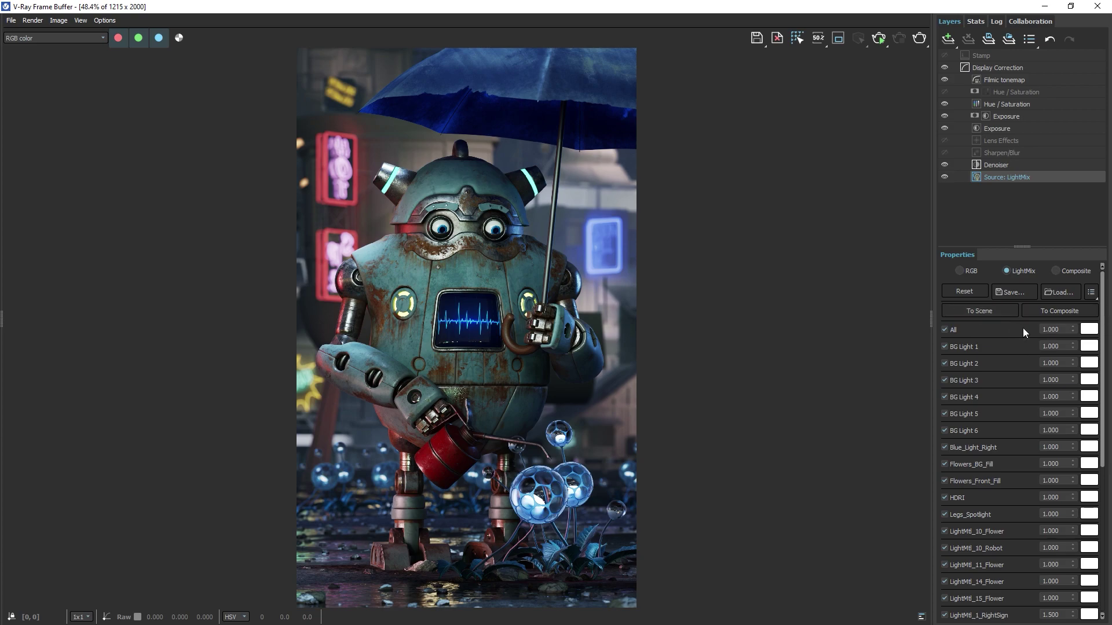
click(1060, 311)
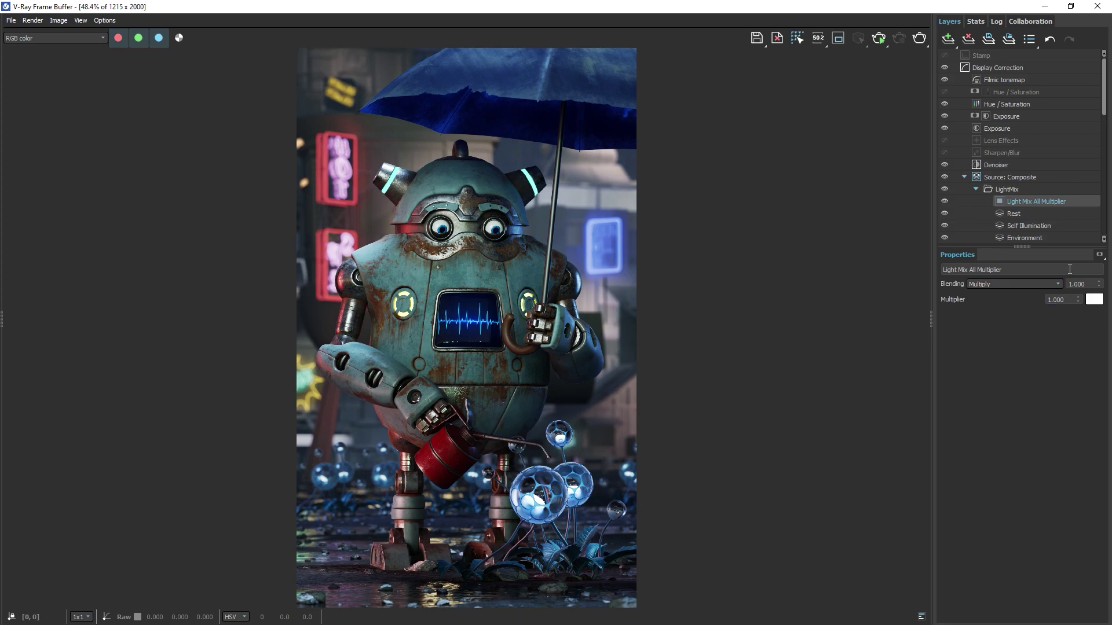
drag(1104, 112, 1105, 233)
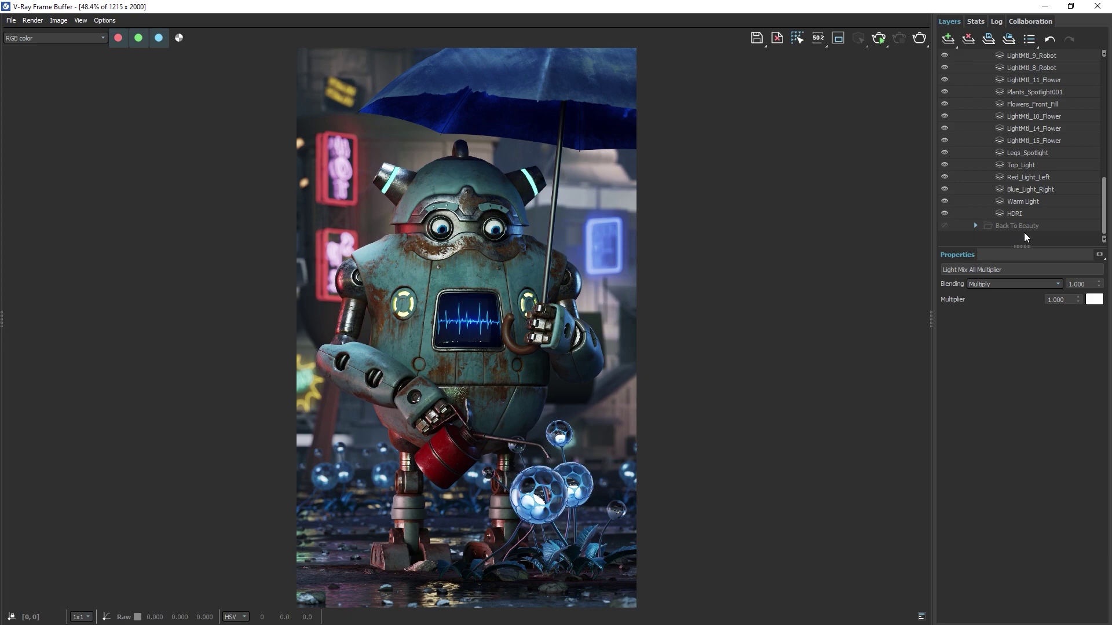
drag(1103, 231, 1102, 118)
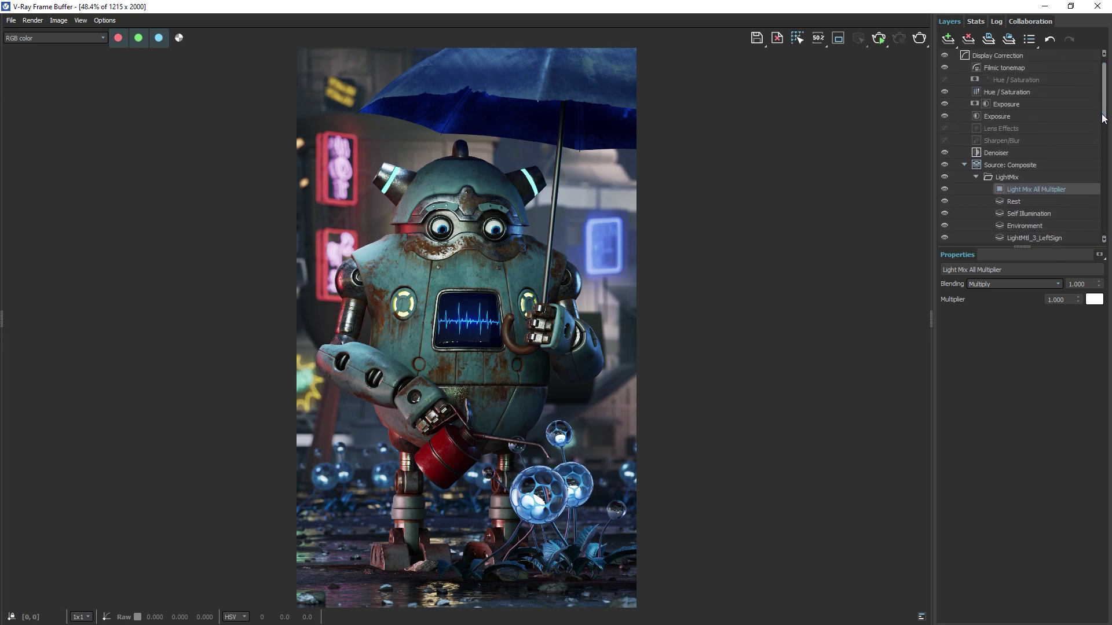
Step: Add a folder under Source: Composite and name it "Additional edits"
click(1033, 165)
click(948, 39)
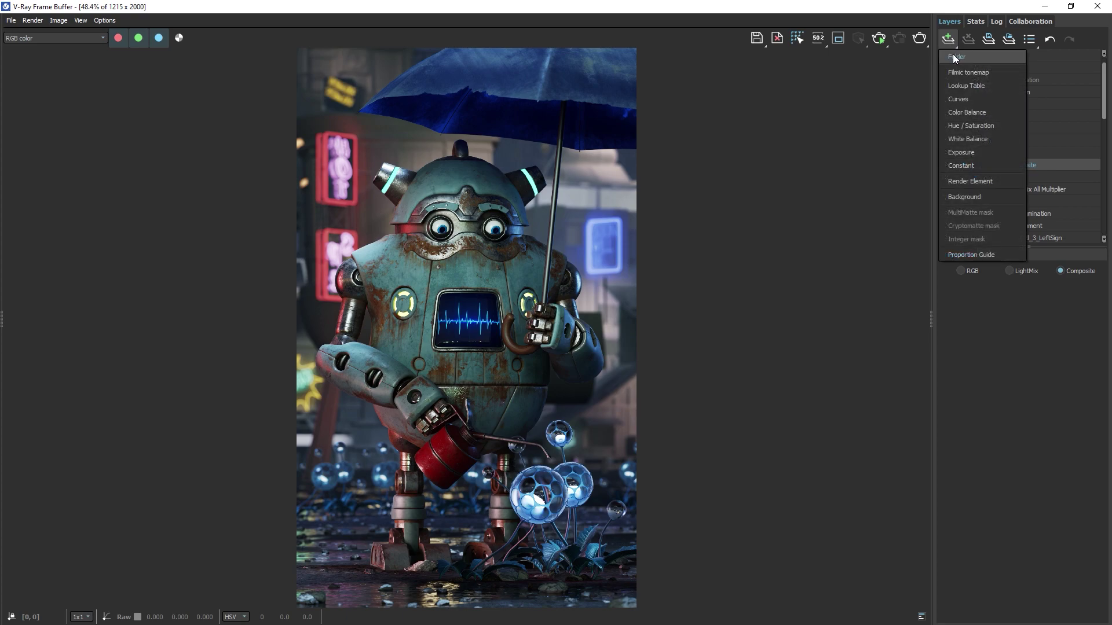
click(953, 54)
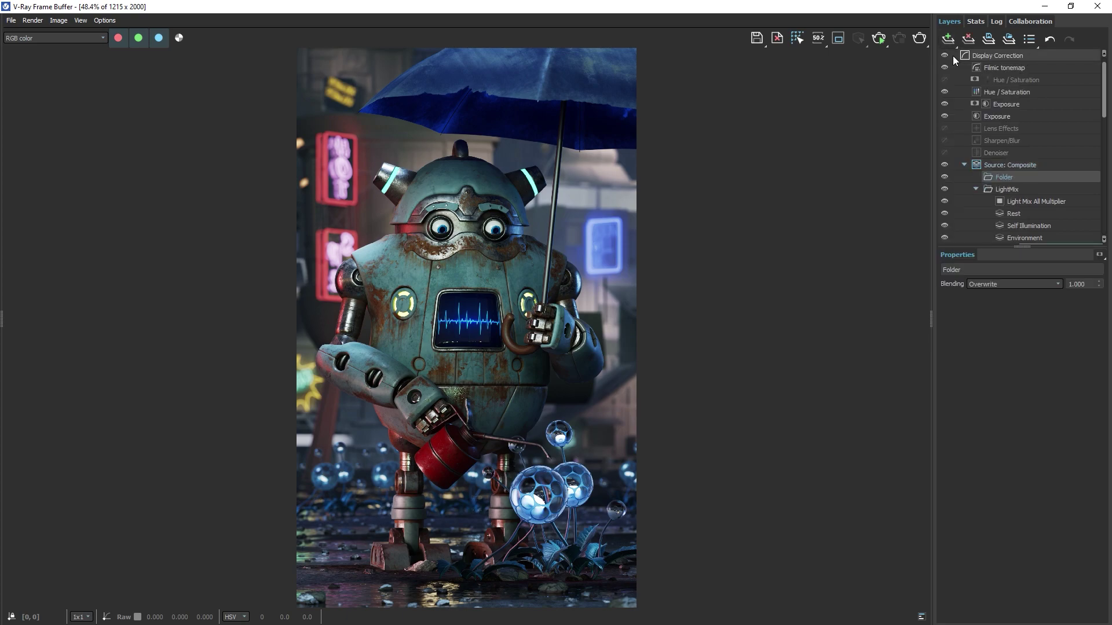
double_click(1003, 270)
text(Additional edits)
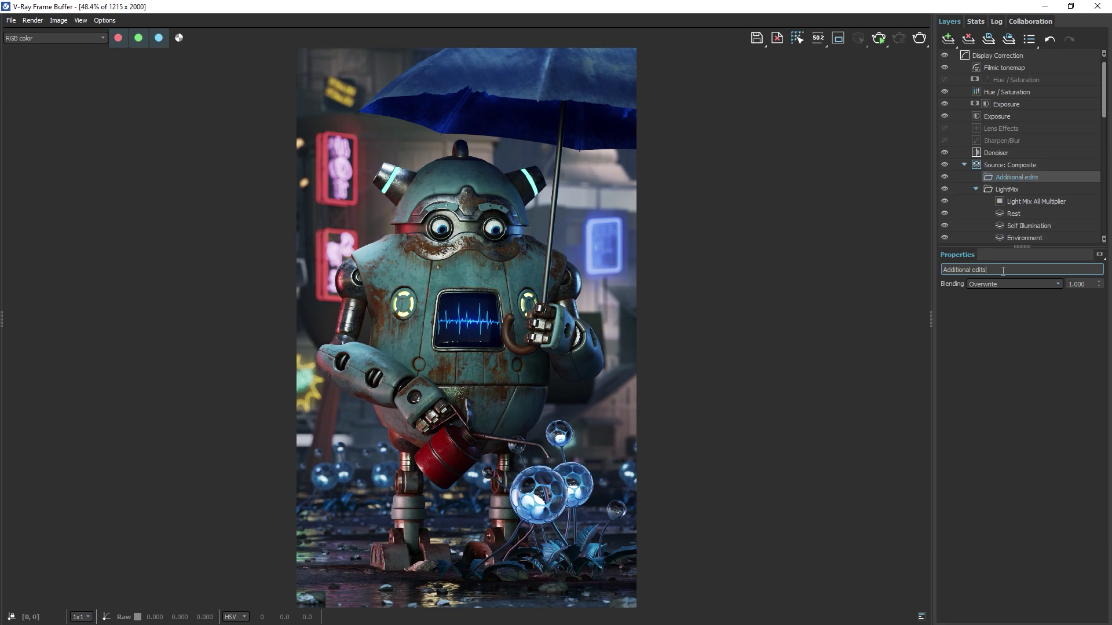
click(1007, 301)
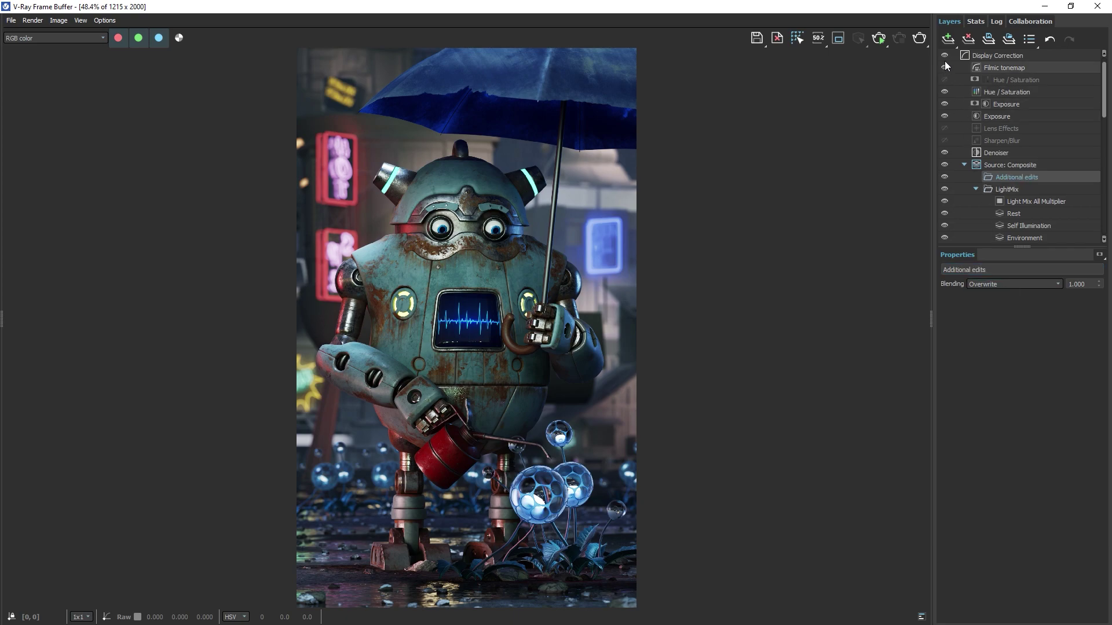
Step: Add a render element layer inside the Additional edits folder and set its element to VRayReflection
click(948, 40)
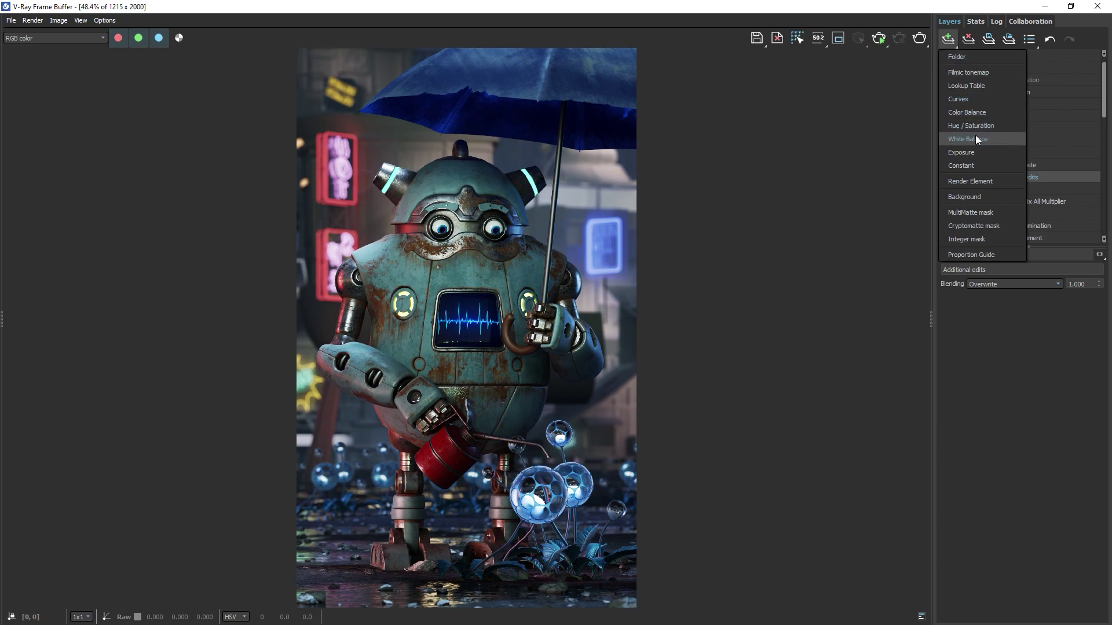
click(997, 181)
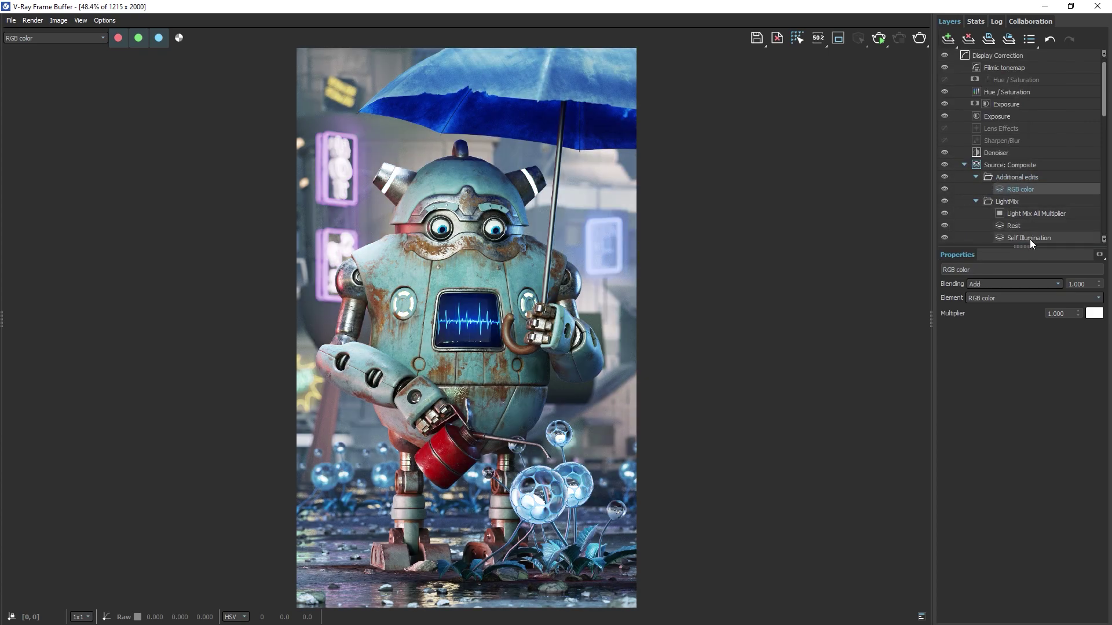
click(1096, 299)
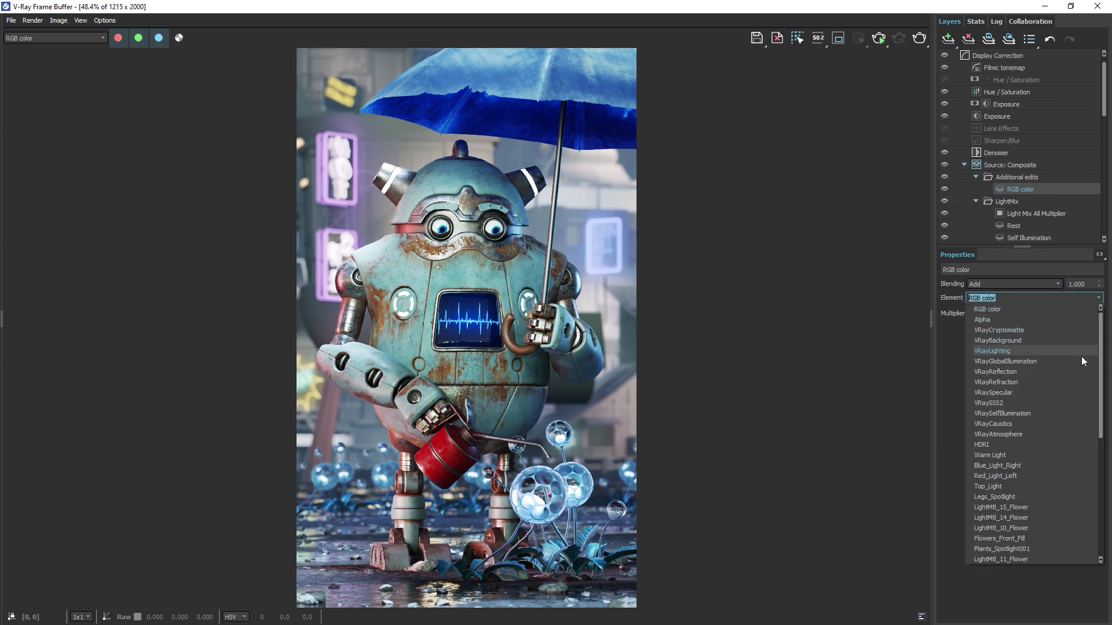
click(1075, 371)
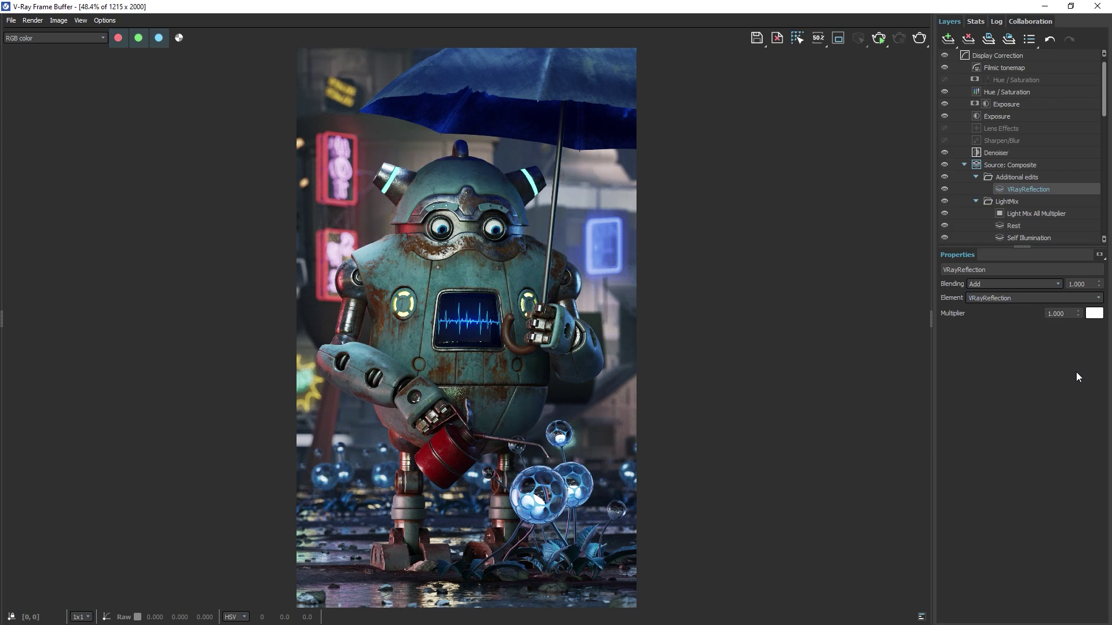
Step: Add a Cryptomatte mask to the VRayReflection layer and pick the Ground object in the render
click(1099, 254)
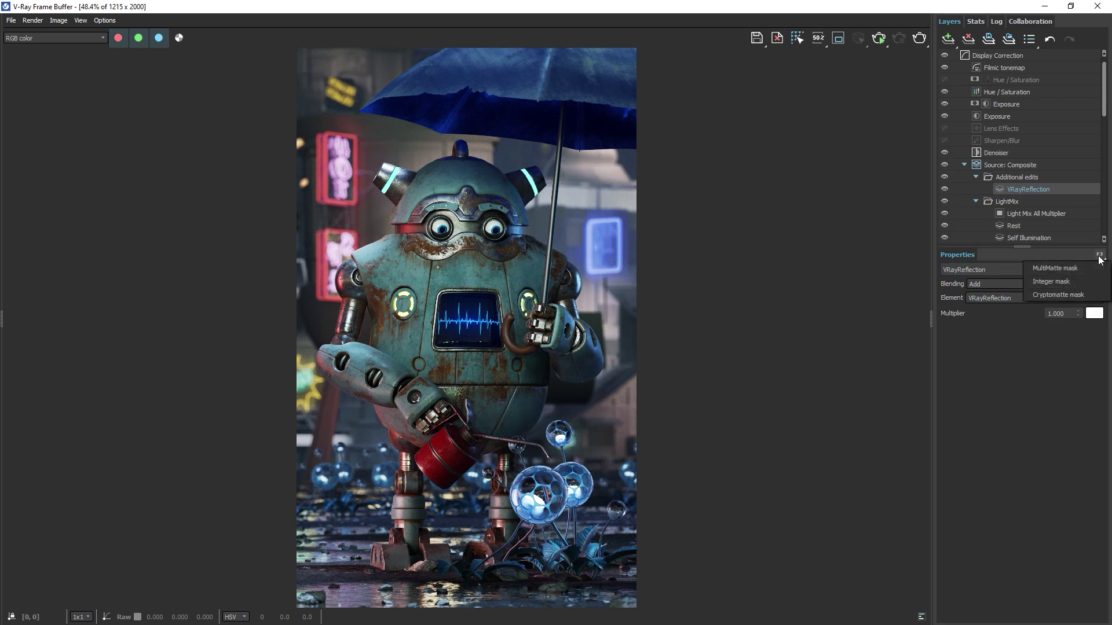
click(1081, 294)
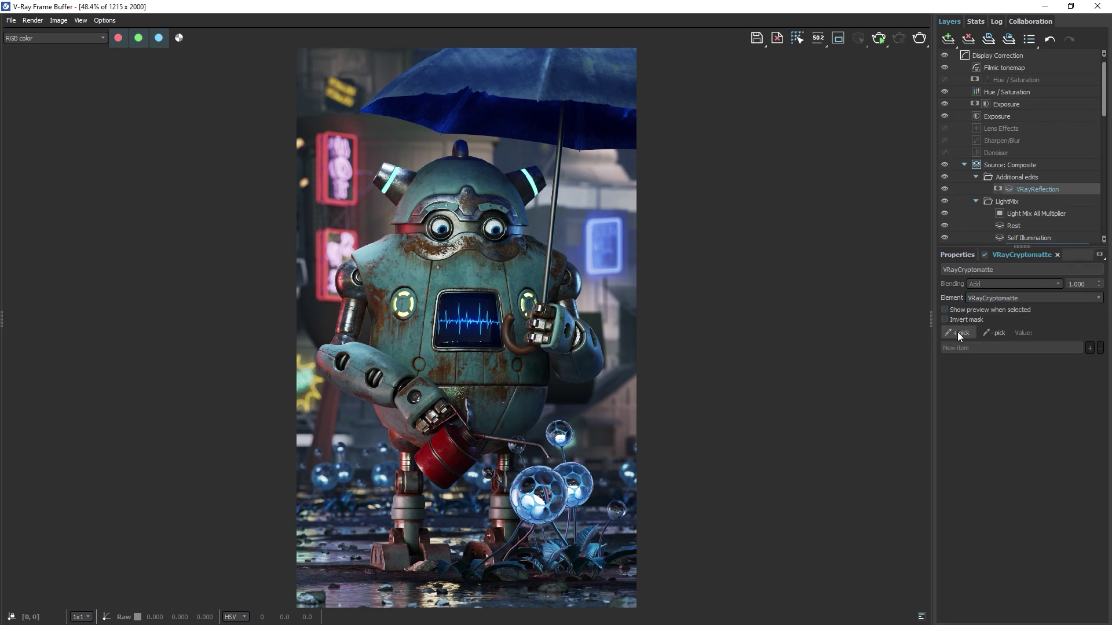
click(368, 595)
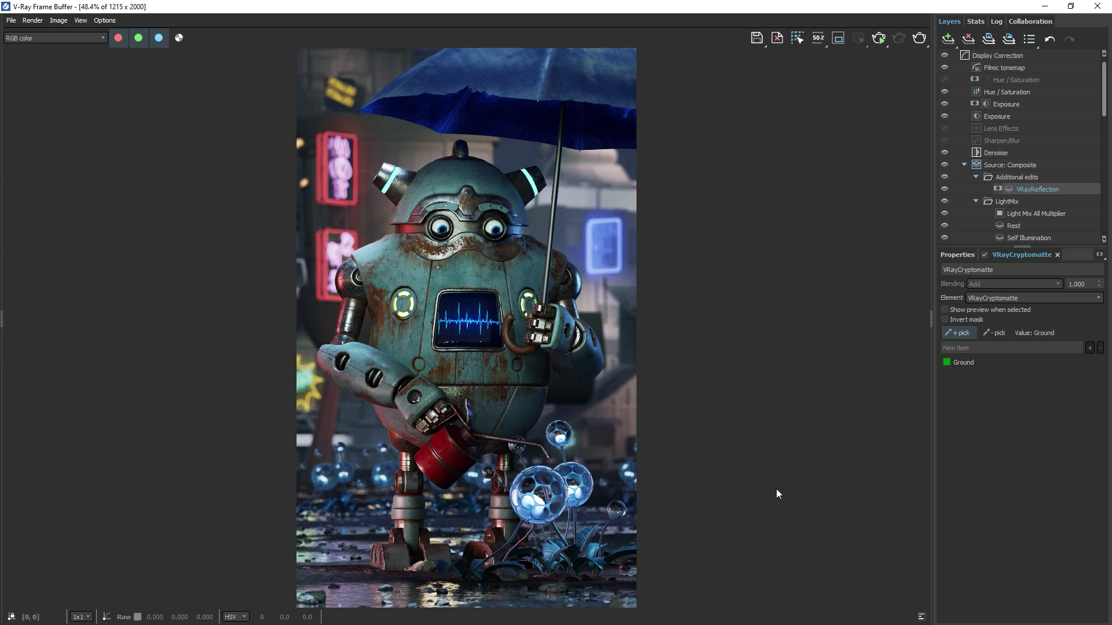
Step: Set the VRayReflection multiplier color to light blue, R 0.209, G 0.732, B 1.000, and compare the image with the layer off and on
click(956, 255)
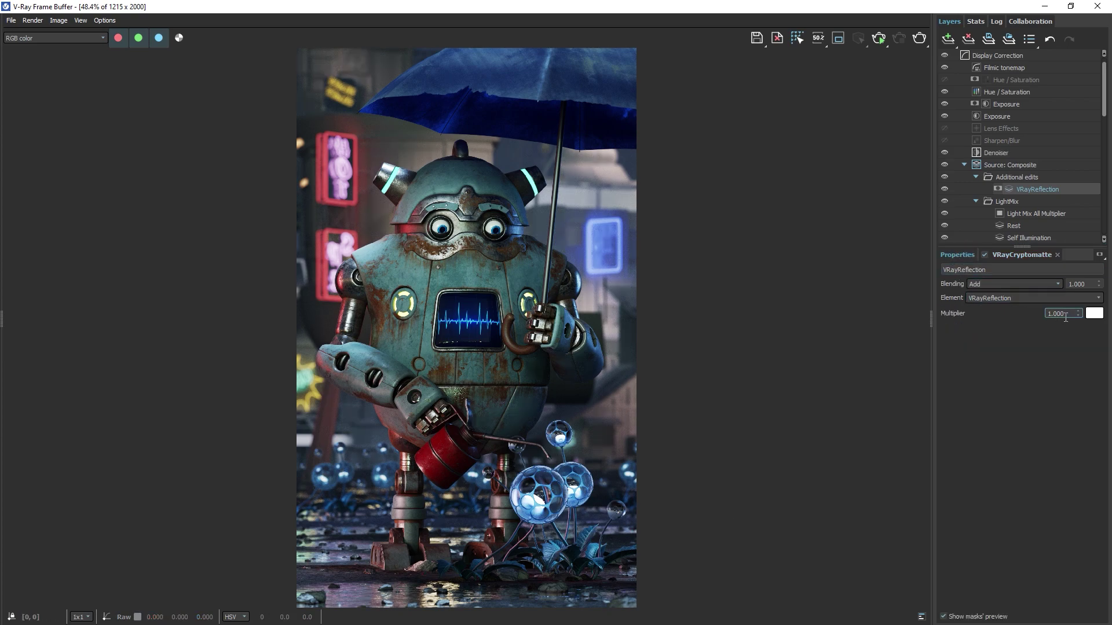
click(1094, 313)
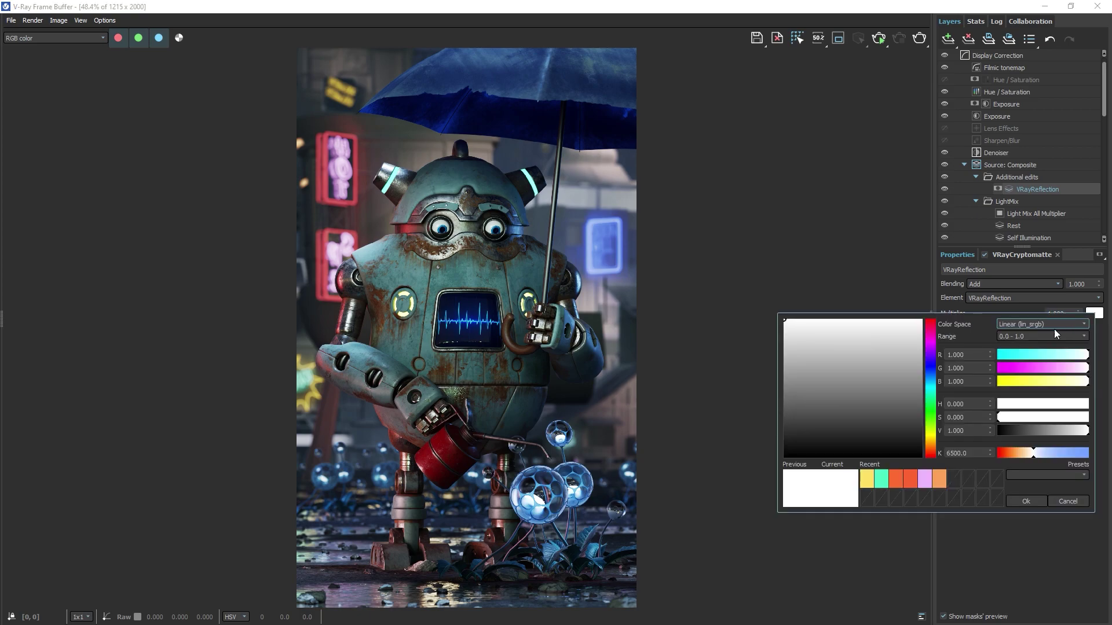
click(930, 381)
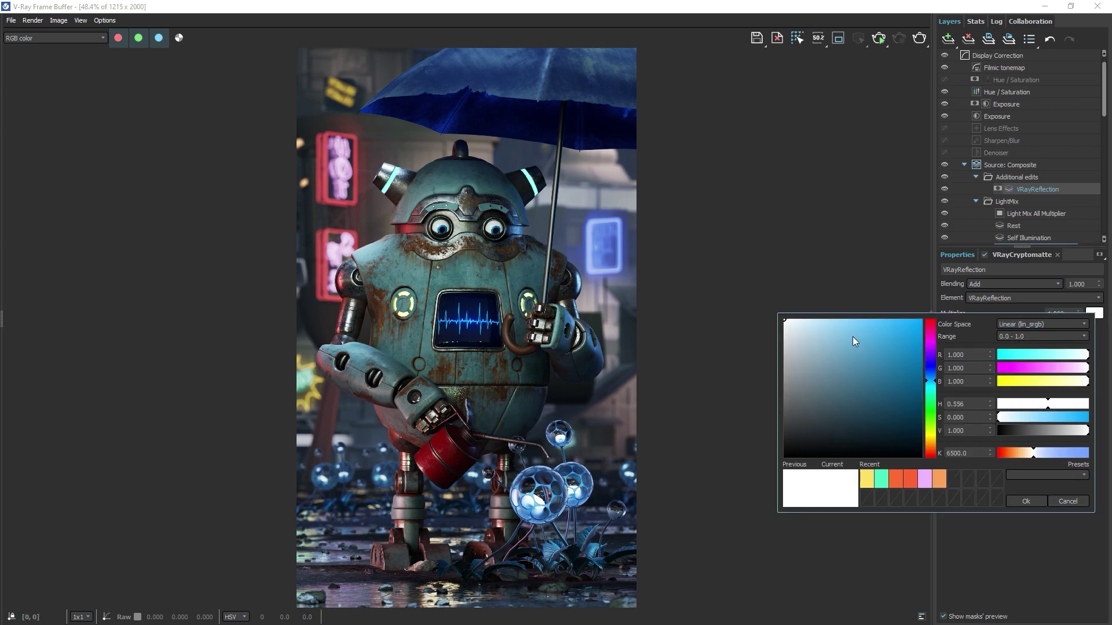
drag(811, 321, 893, 308)
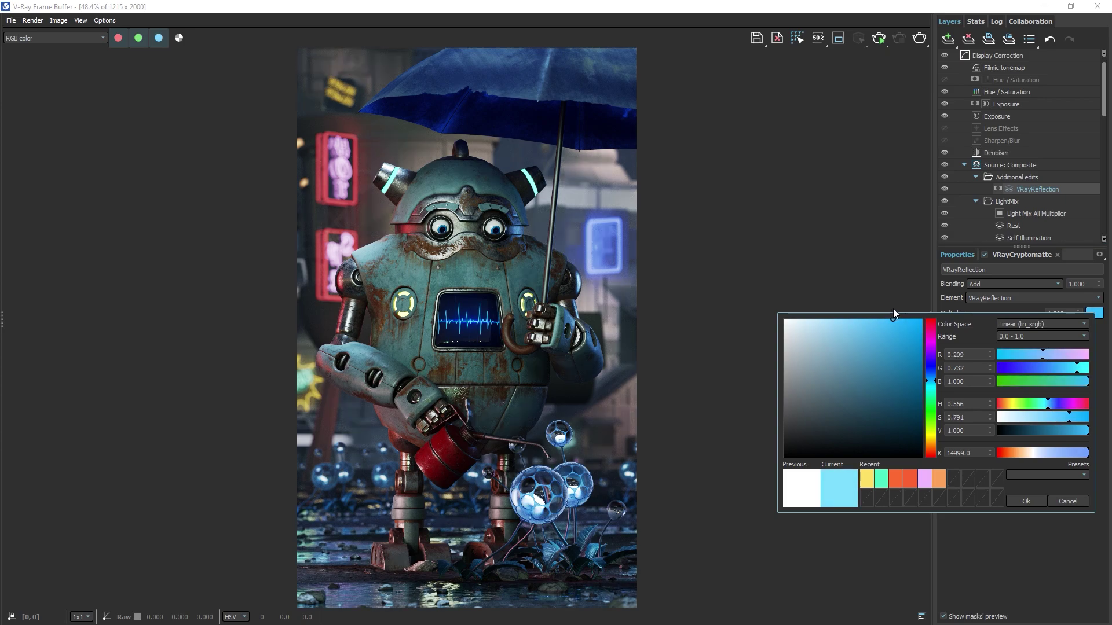
click(1024, 503)
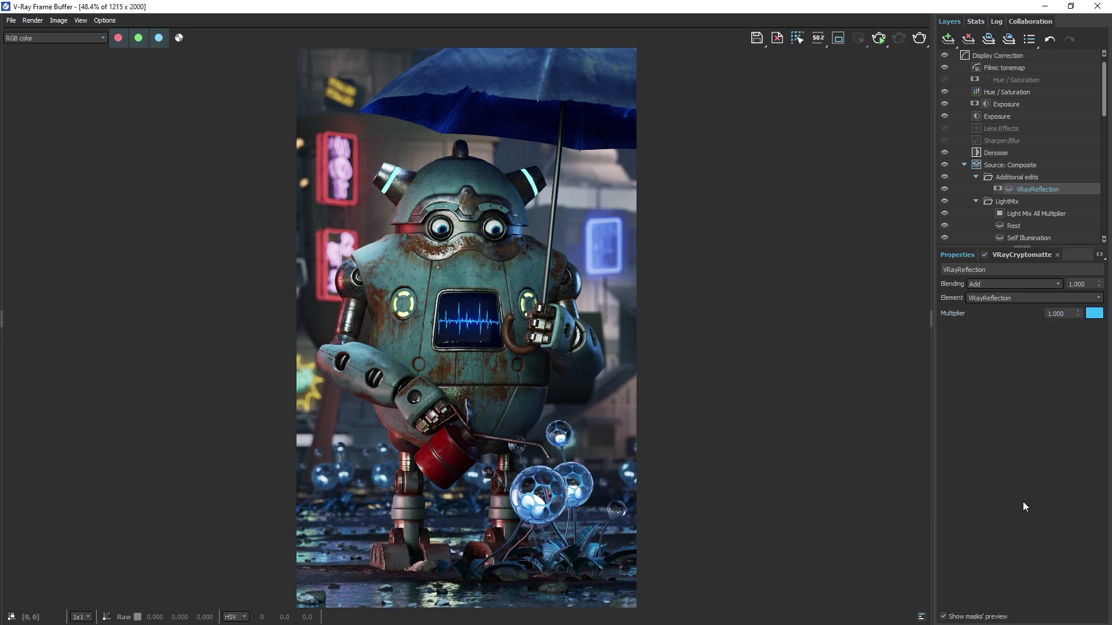
click(943, 189)
click(943, 189)
Step: Add another render element layer to the Additional edits folder and set its element to VRayAtmosphere
click(947, 38)
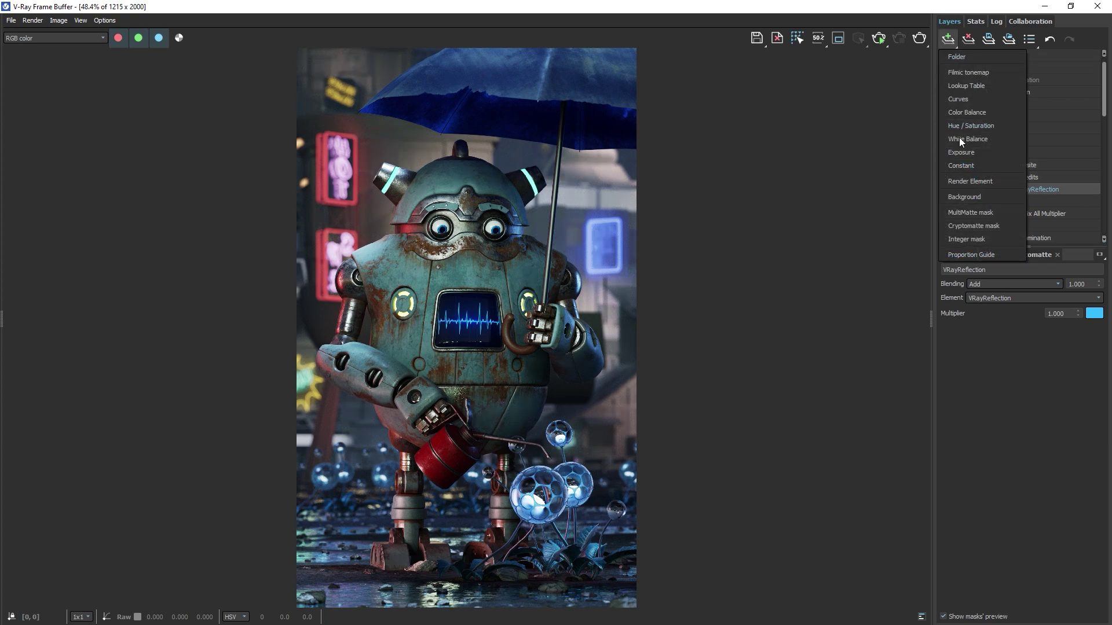
click(969, 181)
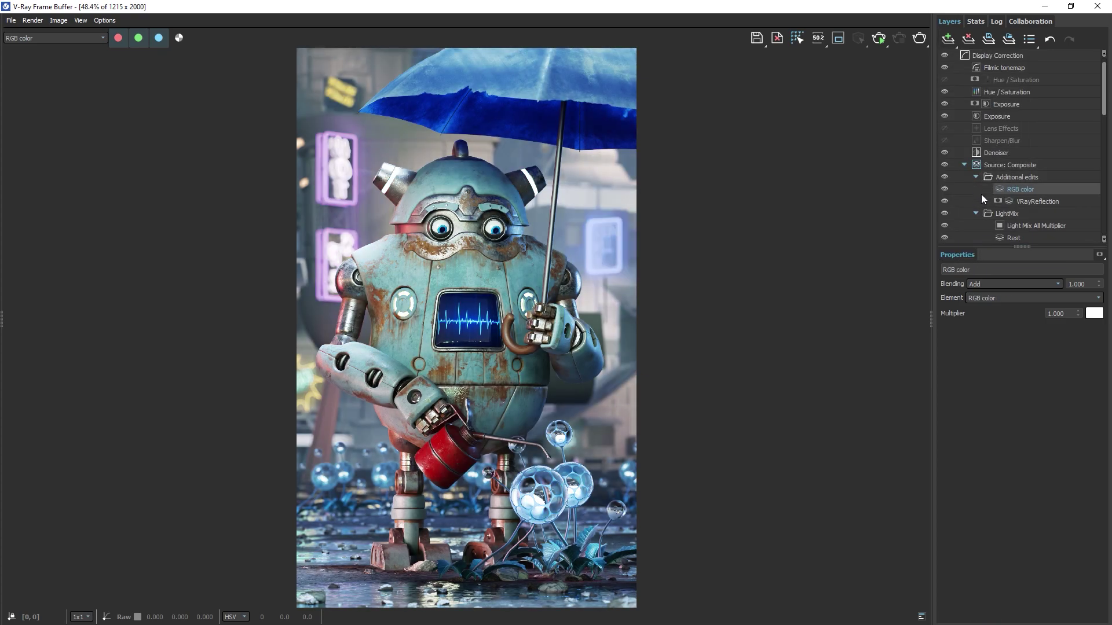
click(1099, 298)
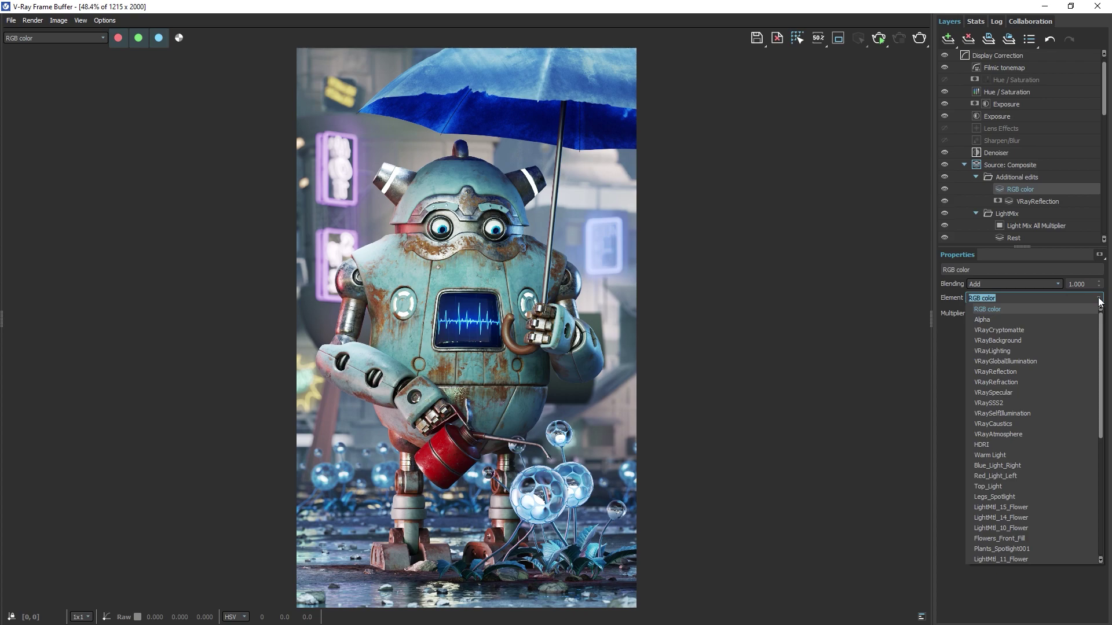
click(1061, 435)
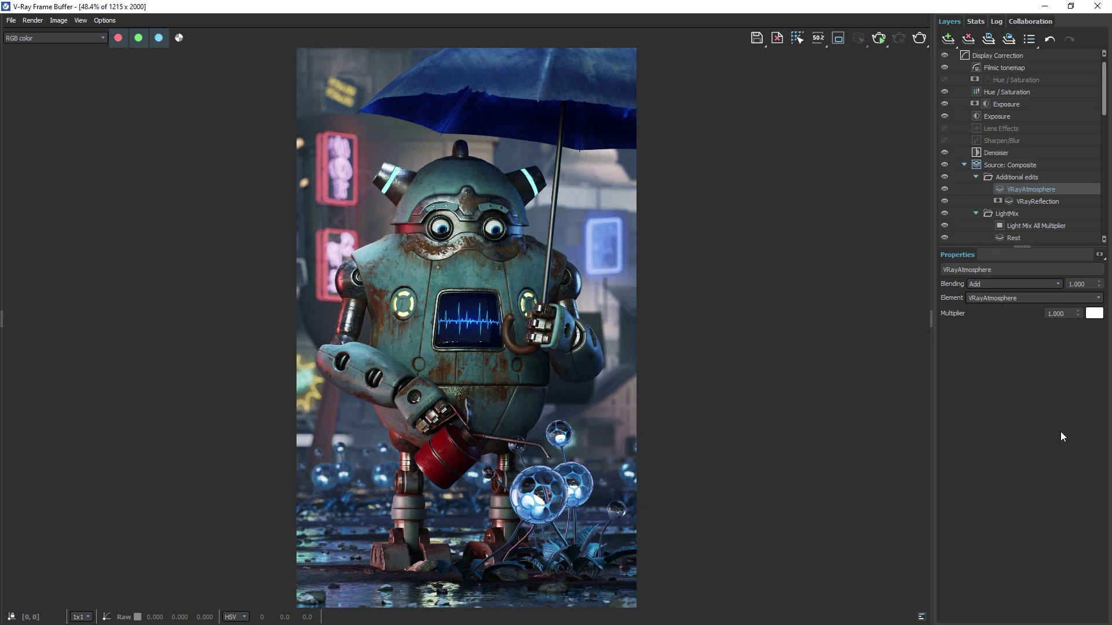
Step: Tint the VRayAtmosphere layer with a pale blue multiplier color and check its effect by switching the layer's visibility
click(1093, 313)
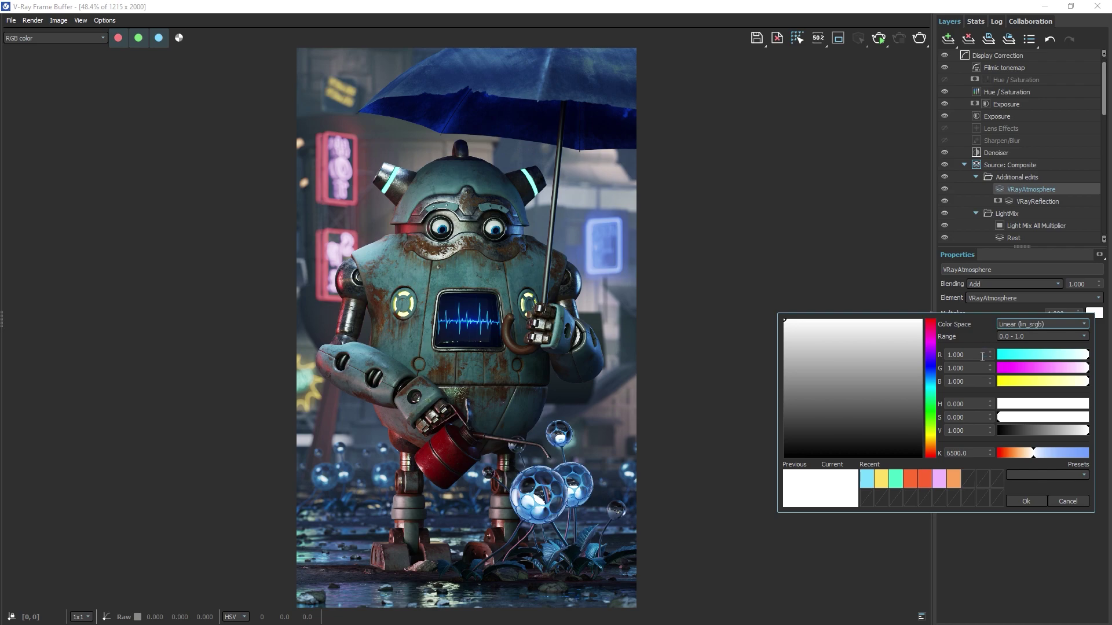
click(930, 380)
mouse_move(834, 326)
mouse_down()
mouse_move(809, 322)
mouse_move(834, 318)
mouse_move(839, 299)
mouse_up()
click(1025, 501)
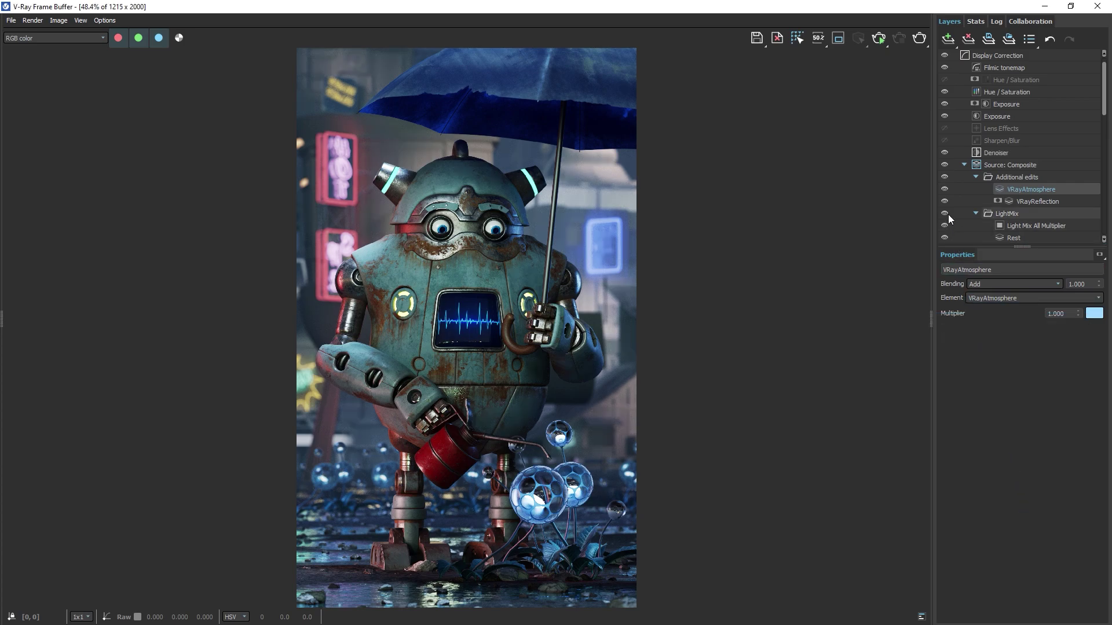
click(944, 188)
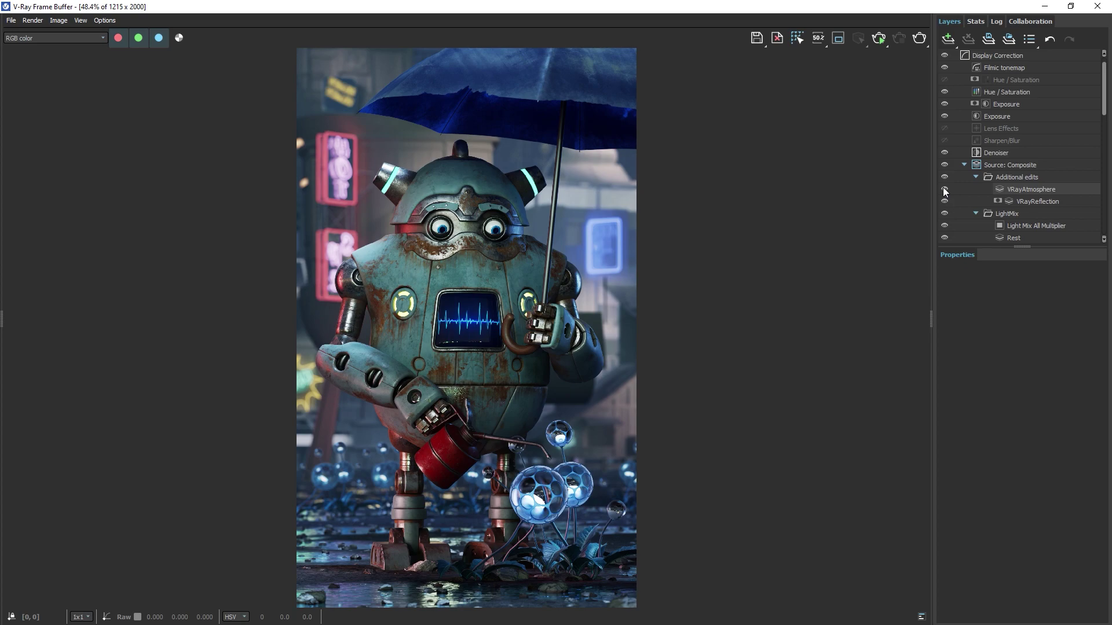
Step: Add a Color Balance layer directly under Display Correction, above the Filmic tonemap
scroll(985, 139, up, 1)
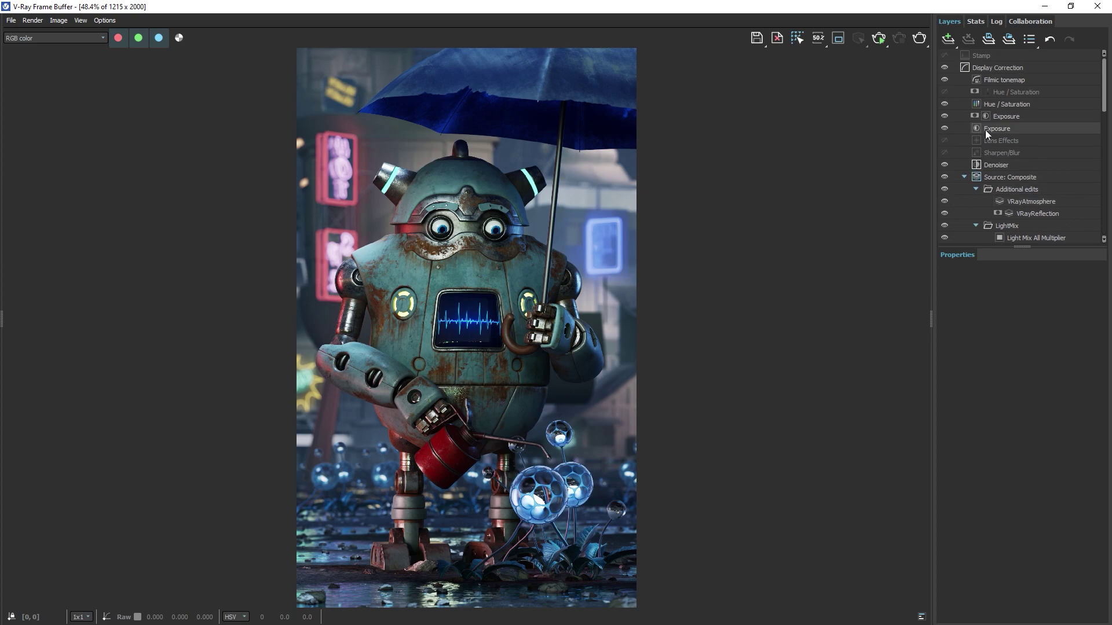
click(978, 68)
click(949, 38)
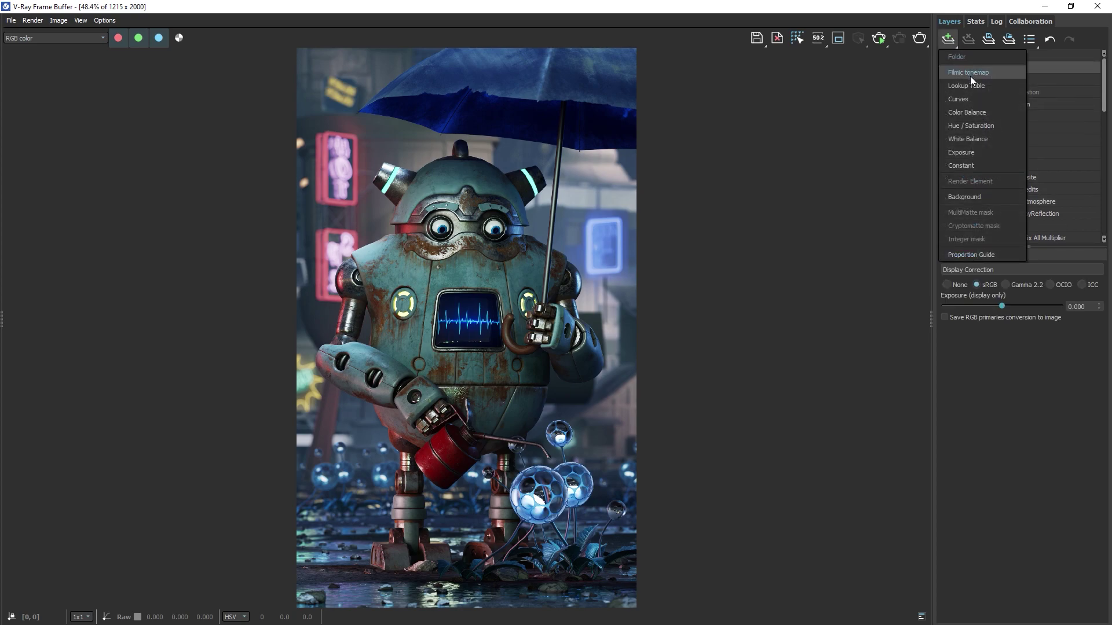
click(974, 111)
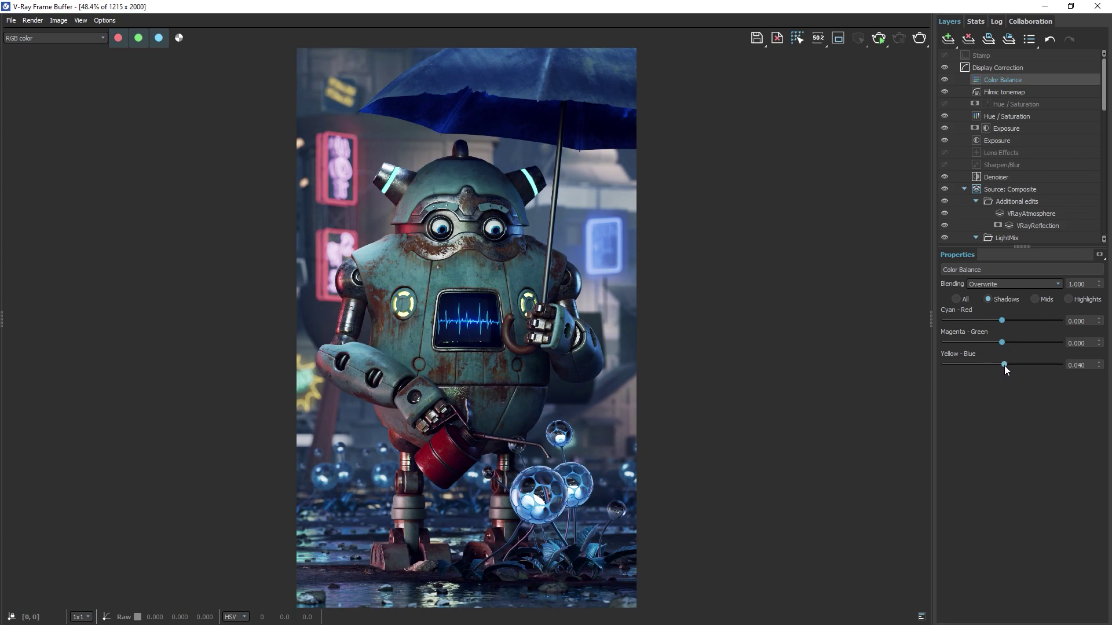
Step: Shift the Color Balance layer's midtones slightly toward yellow on the Yellow - Blue range and switch to its highlights
click(1035, 299)
drag(1003, 365, 1000, 365)
click(1069, 299)
Step: Enable Lens Effects on its existing layer and add a Cryptomatte mask to that layer
click(990, 153)
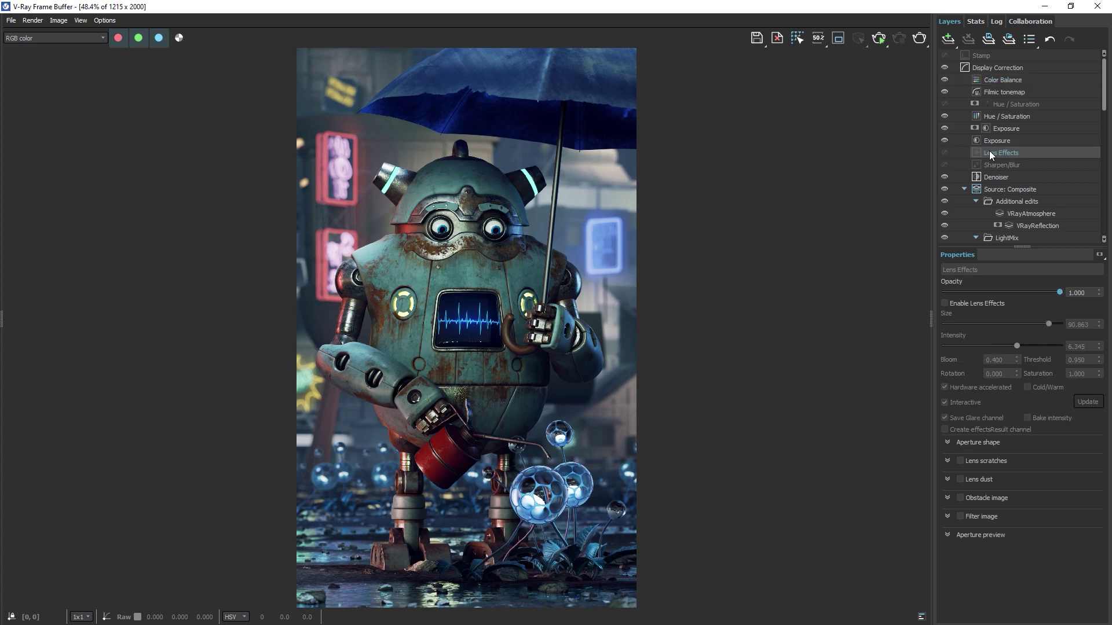
click(945, 304)
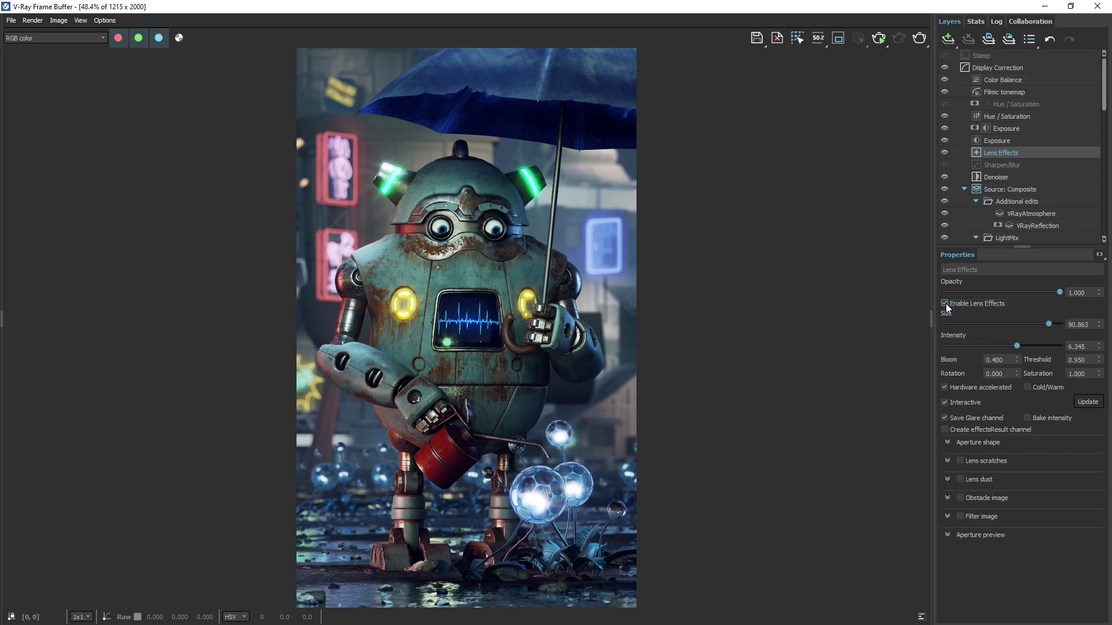
click(1099, 256)
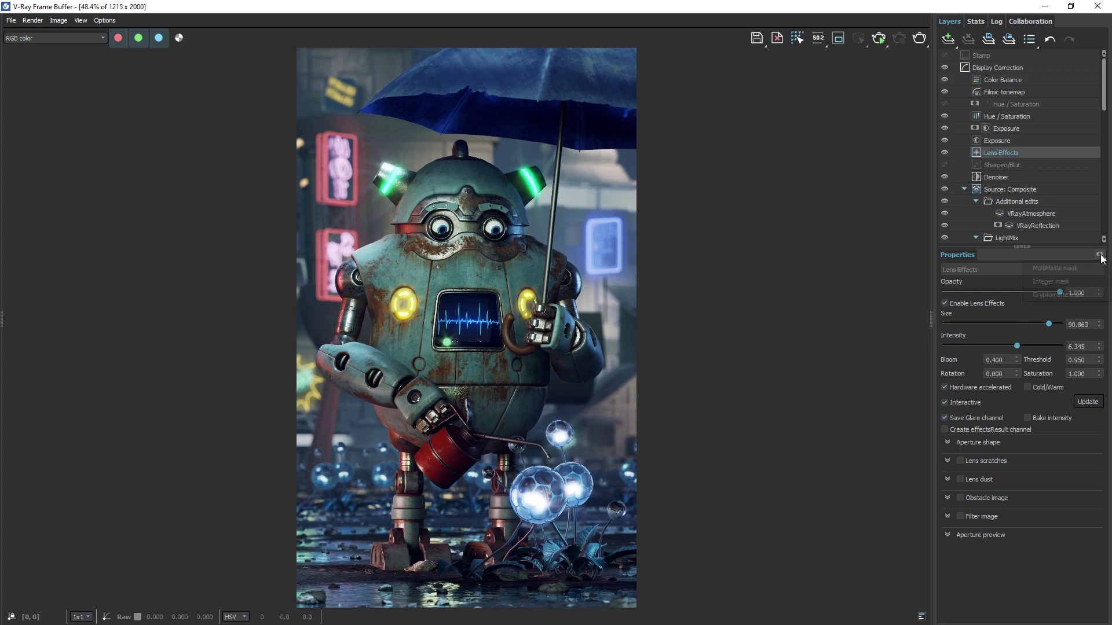
click(1062, 294)
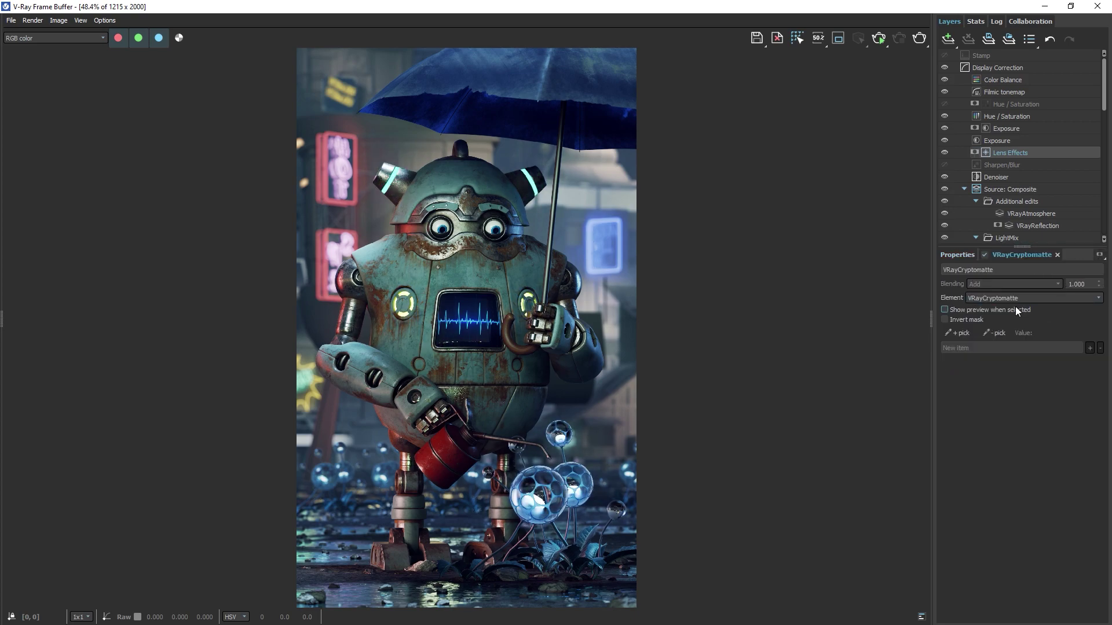
Step: Pick the three glowing plant spheres, Large_Sphere_01, Large_Sphere_02 and Medium_Sphere_01, into the Lens Effects layer's Cryptomatte mask
click(969, 332)
click(538, 501)
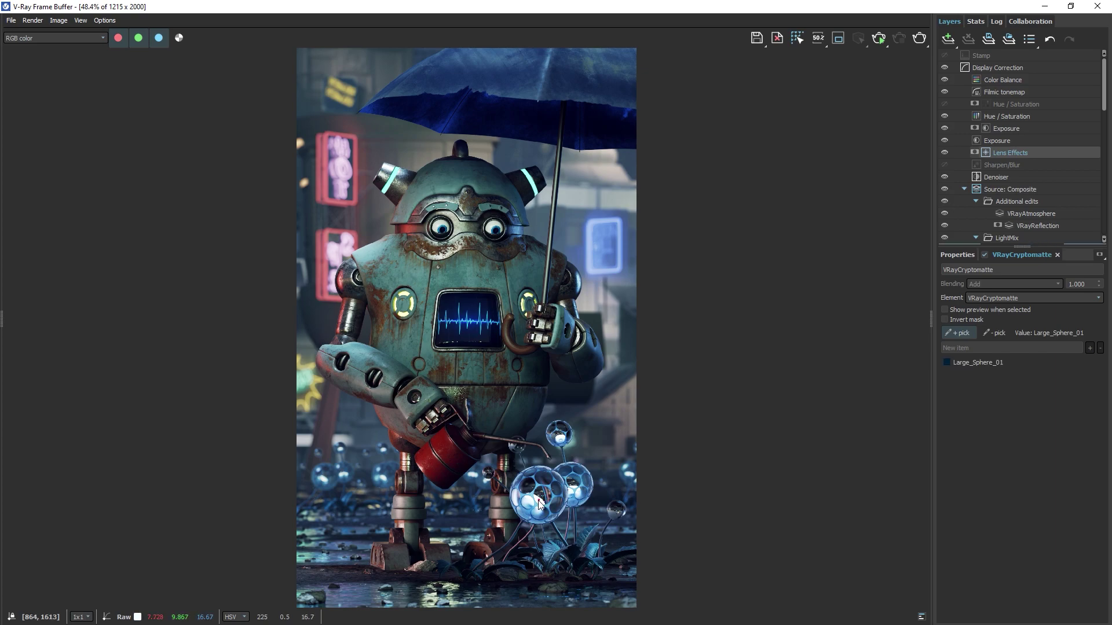
click(574, 488)
click(561, 441)
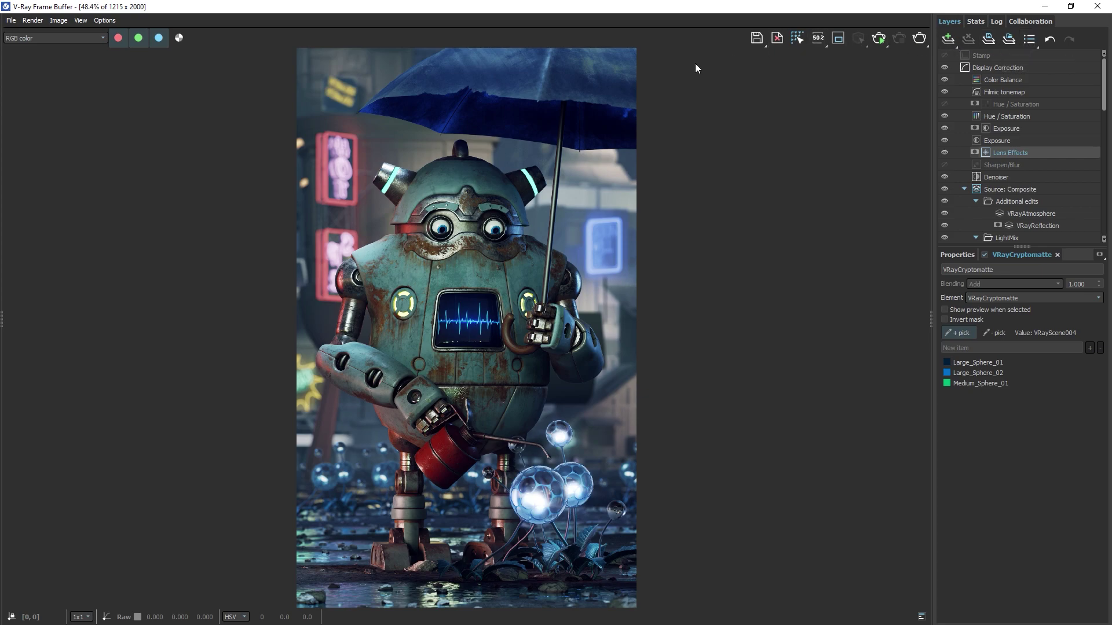
Step: Examine the layer presets path option in the VFB settings and close the settings without changes
click(118, 21)
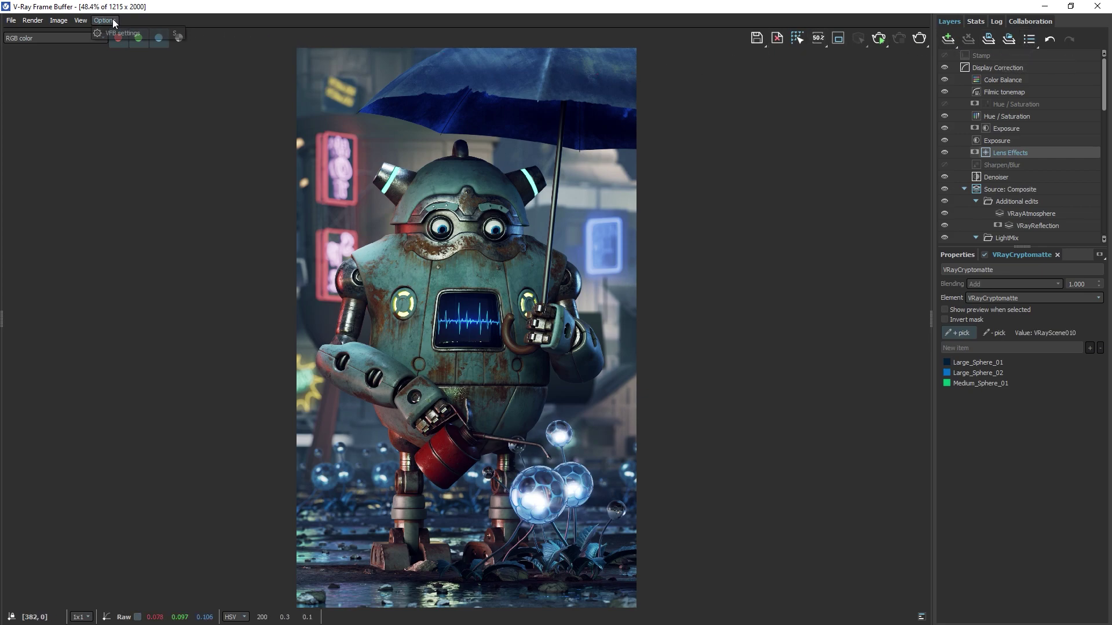
click(114, 29)
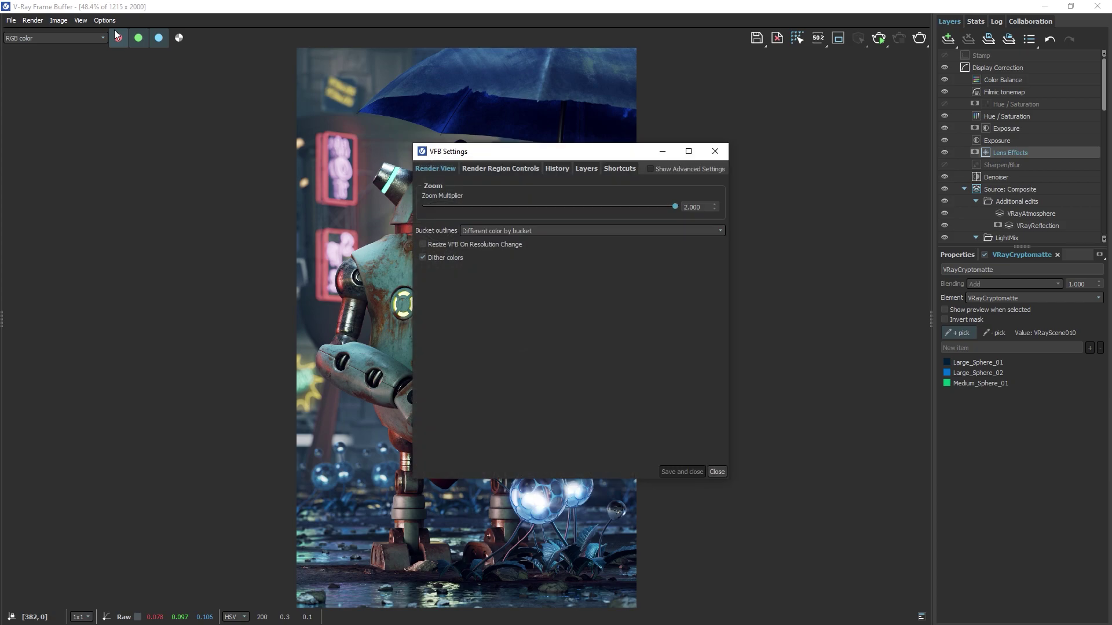
click(587, 168)
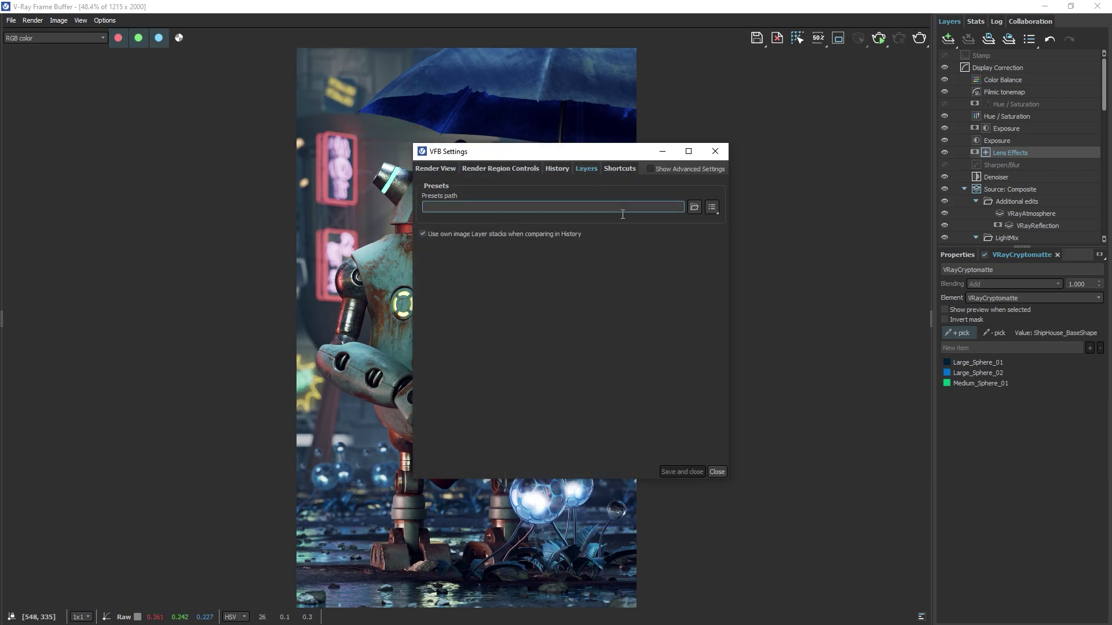
click(716, 470)
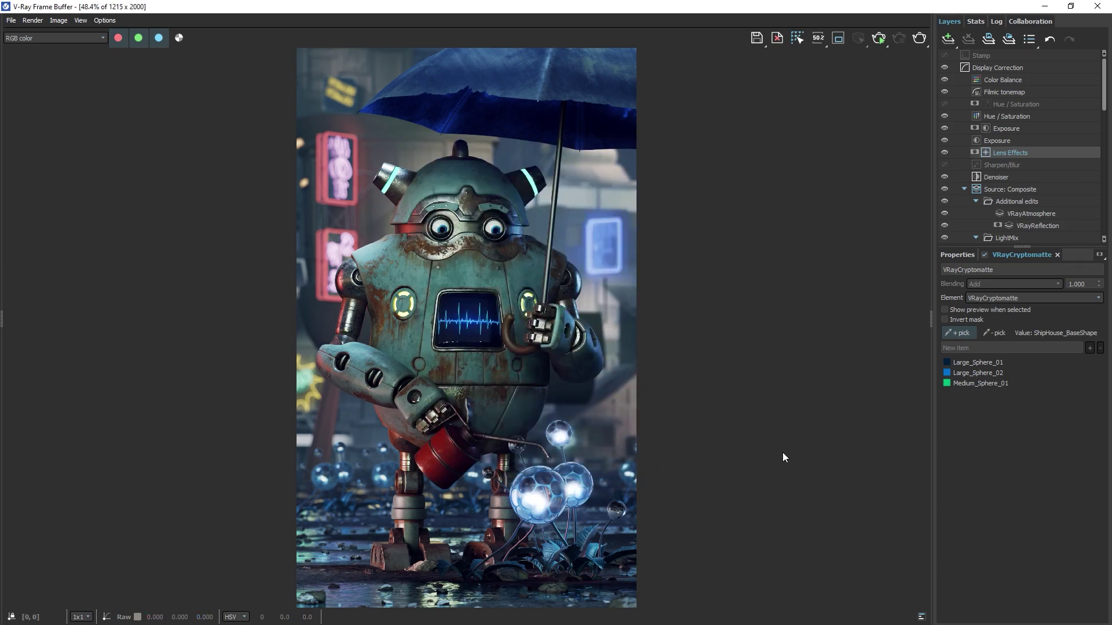